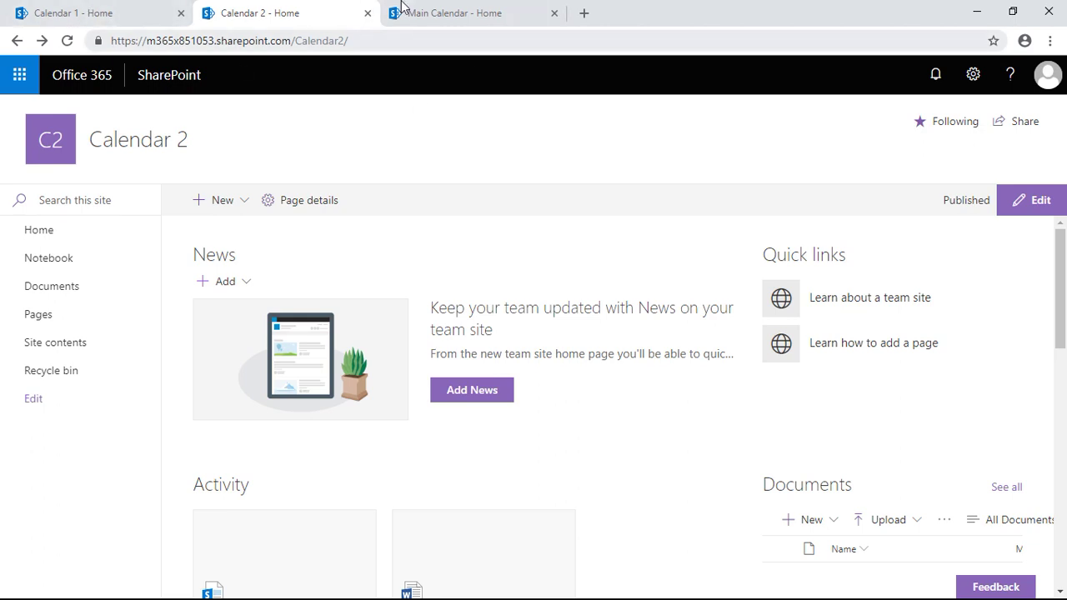
Step: Look over the Calendar 1, Calendar 2 and Main Calendar site tabs, ending on Calendar 2
click(131, 12)
click(271, 12)
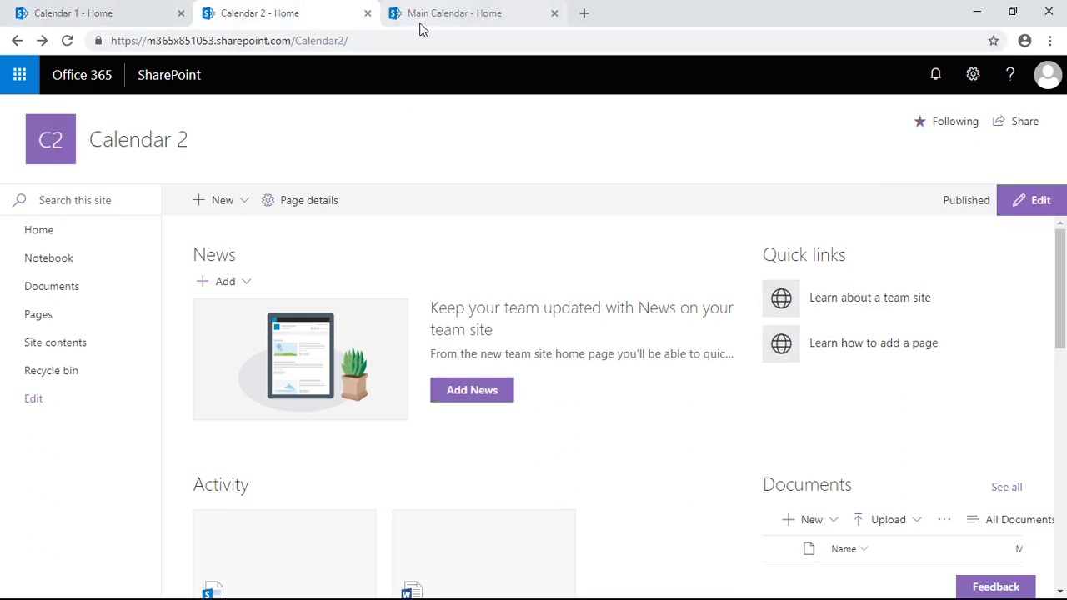
click(460, 10)
click(298, 14)
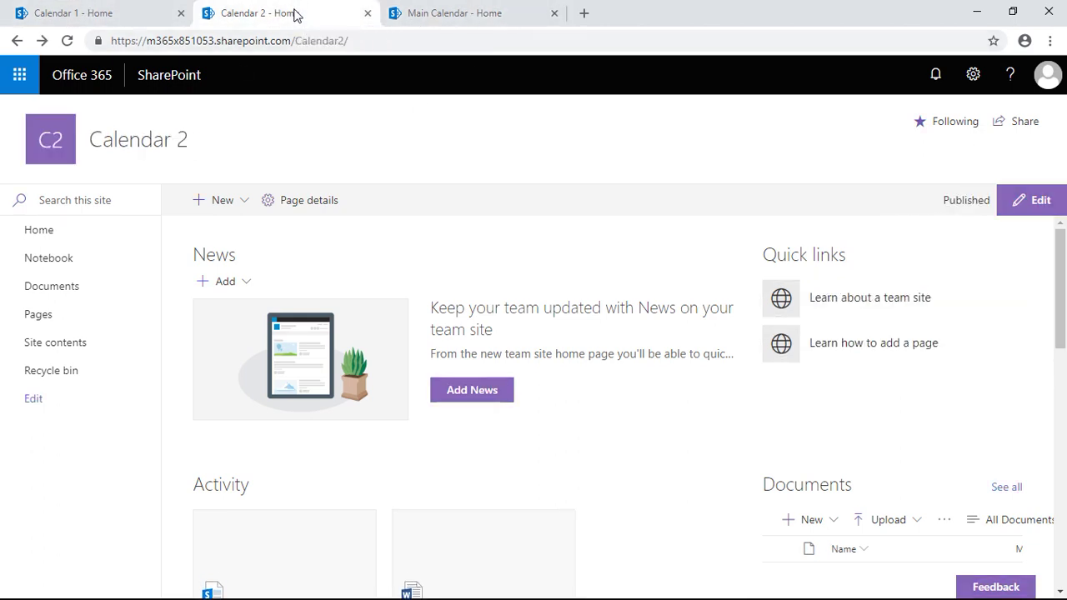
click(137, 6)
click(480, 13)
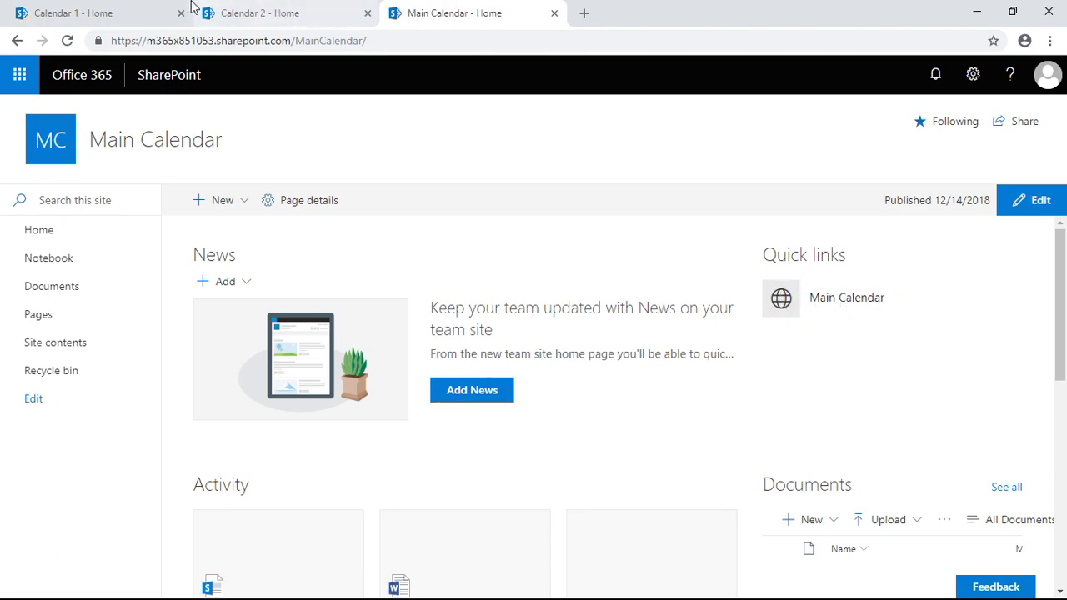
click(129, 12)
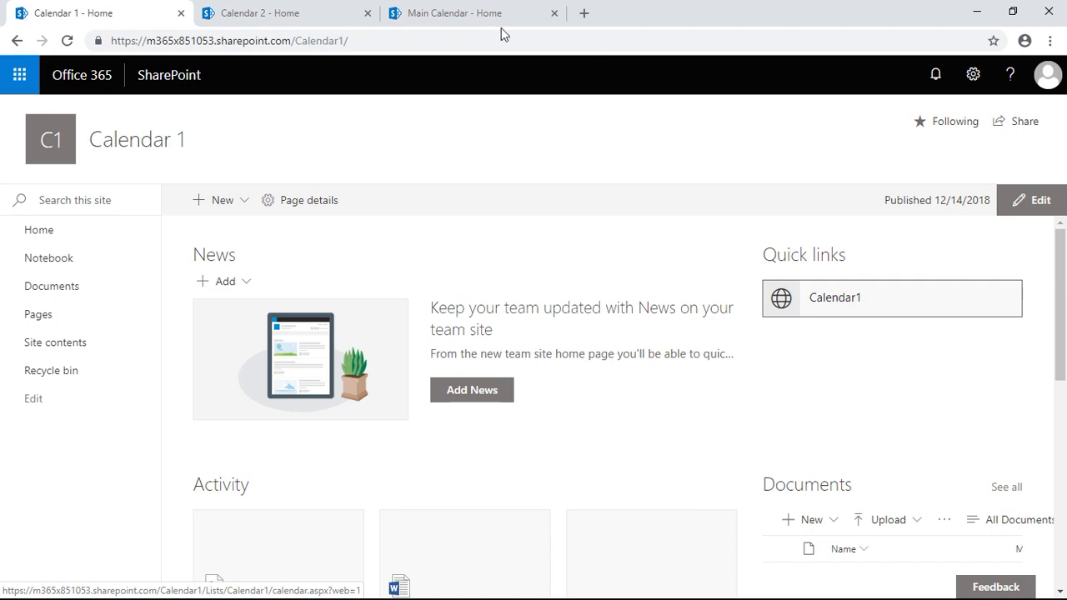
click(287, 12)
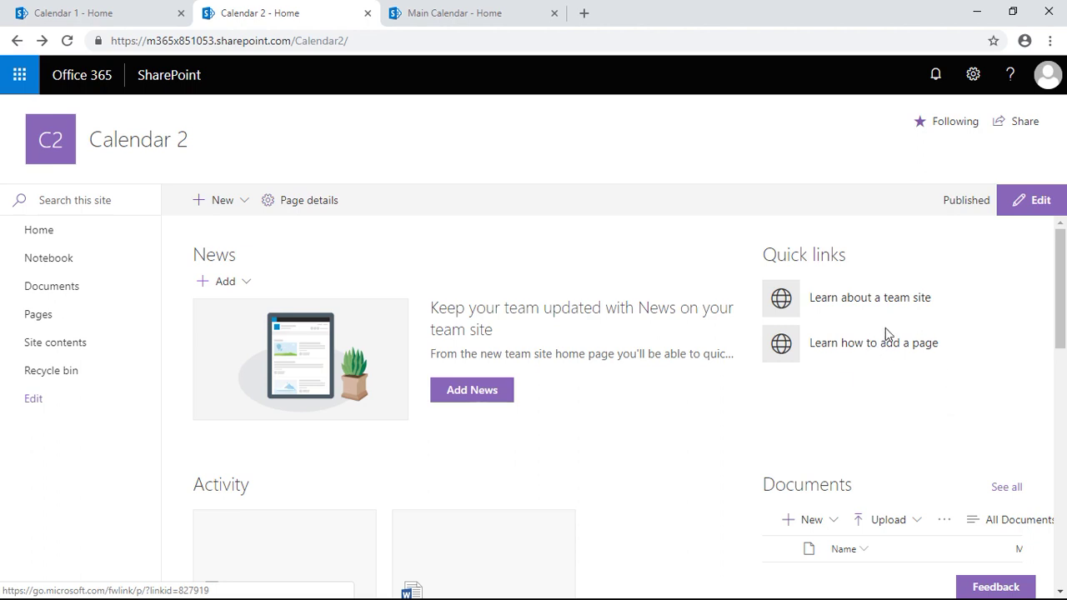
click(125, 10)
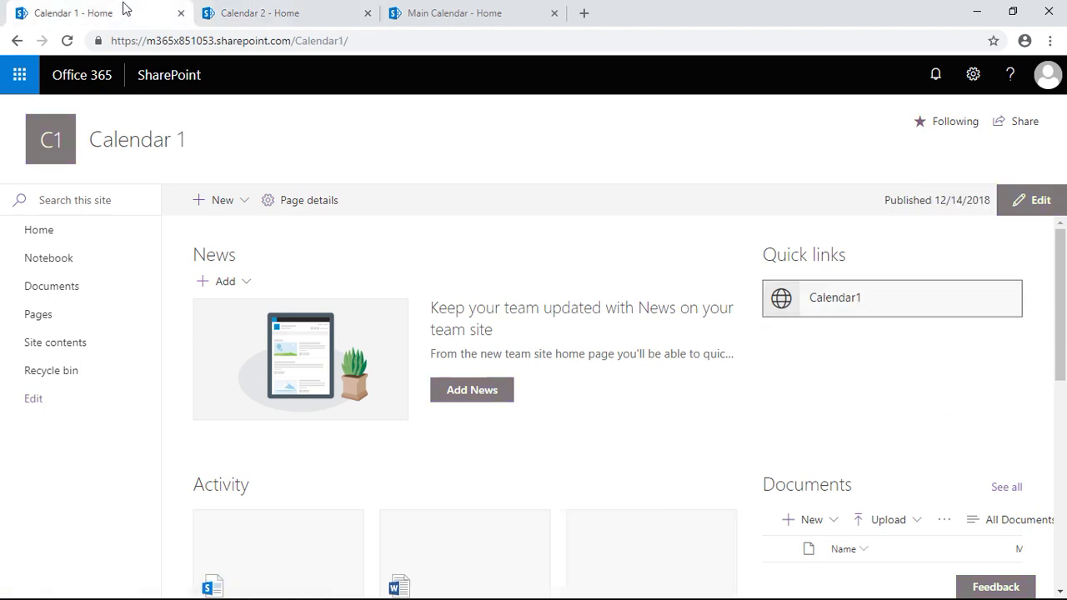
click(431, 12)
click(300, 14)
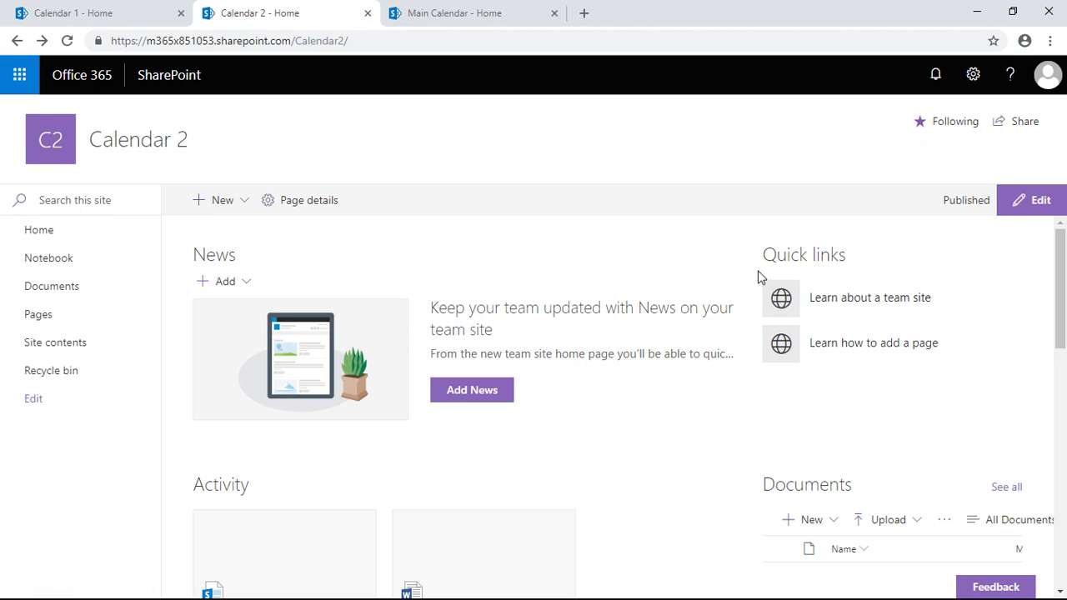
Step: Search the apps available to the Calendar 2 site for 'calendar'
click(983, 80)
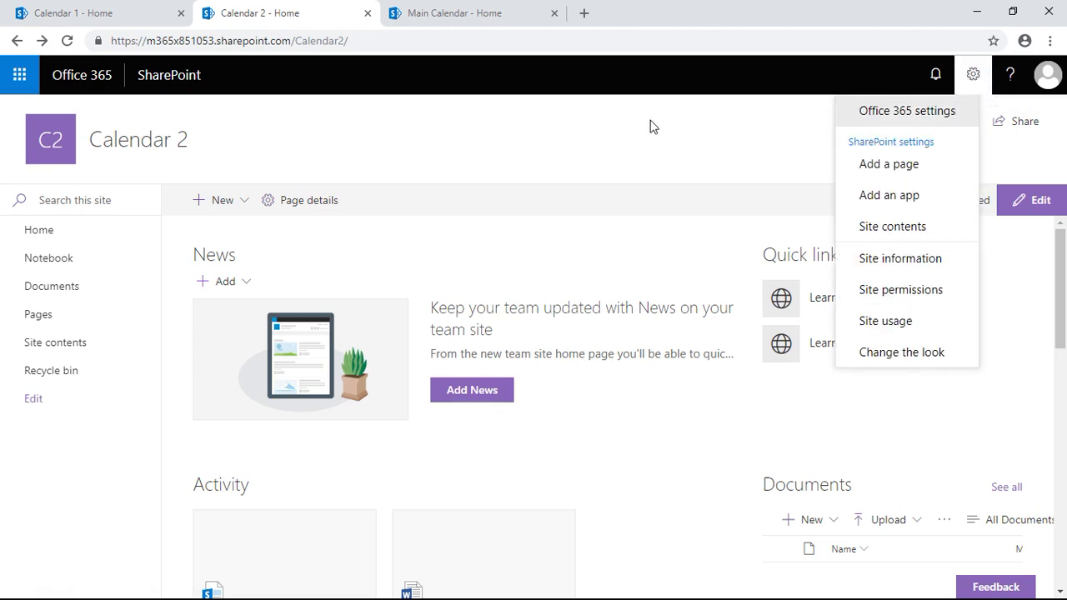
click(611, 133)
click(248, 203)
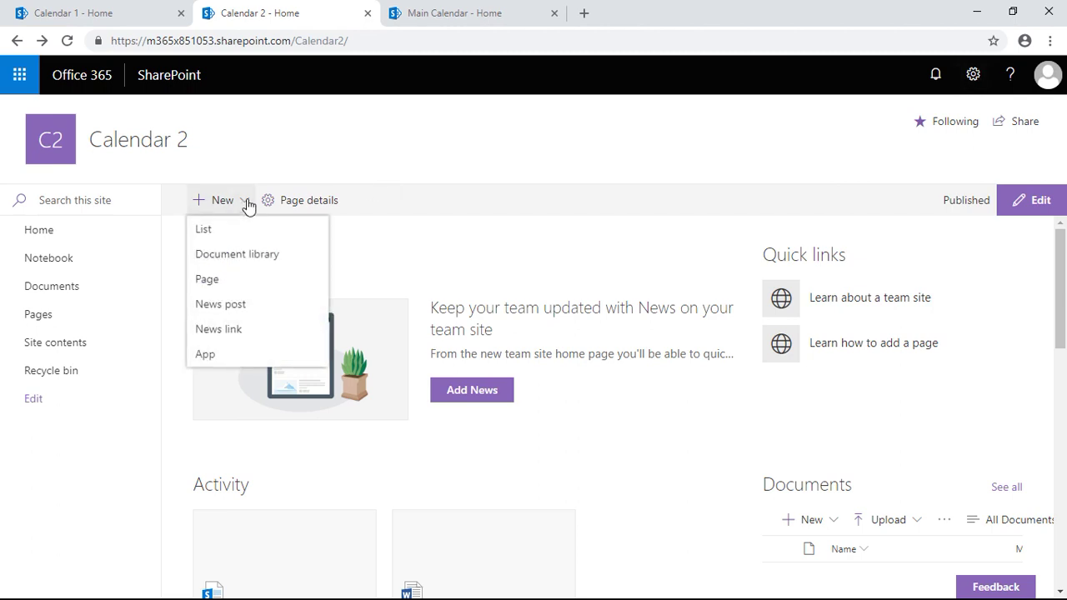
click(206, 363)
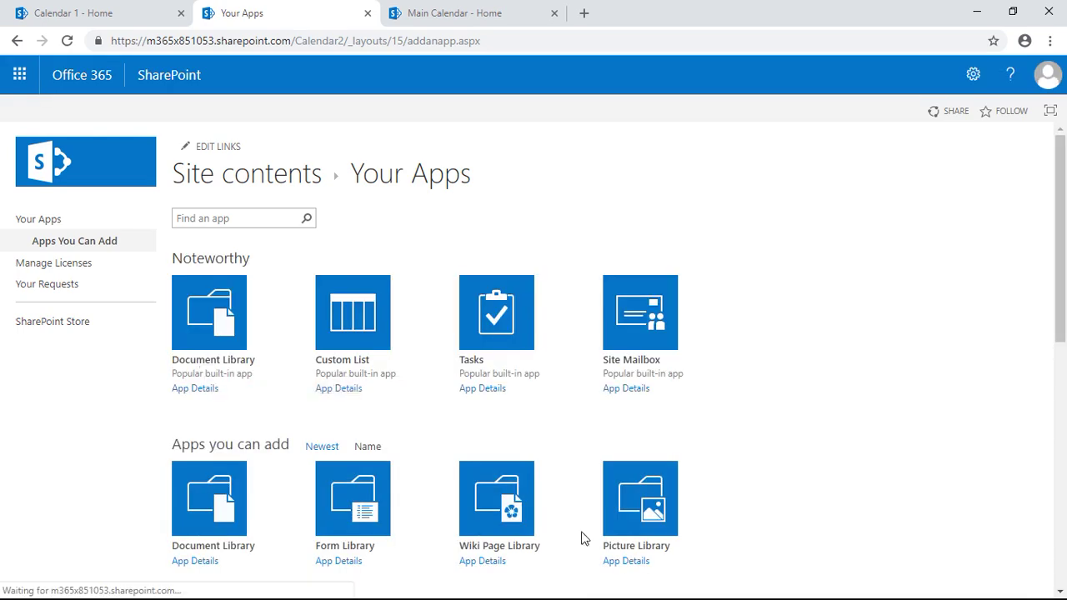
click(241, 219)
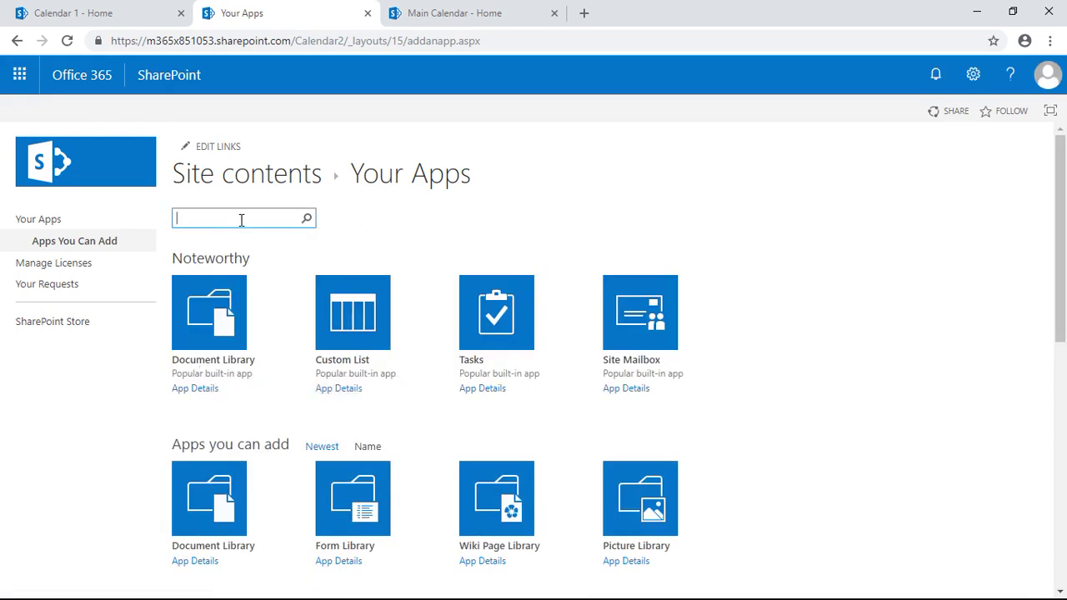
text(calendar)
key(Return)
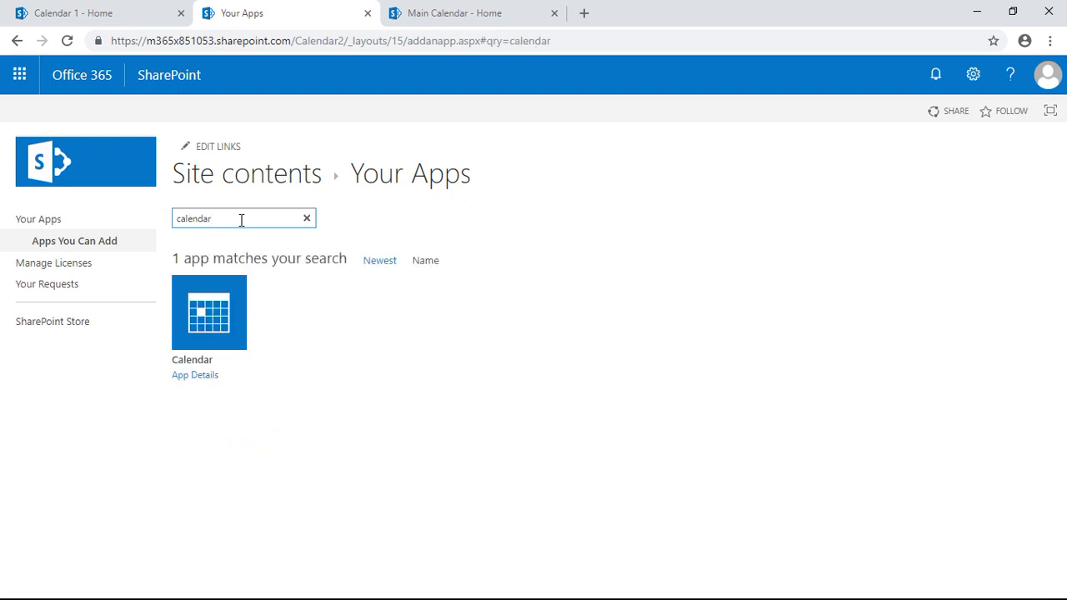
Step: Add the Calendar app to the site, naming it Calendar2
click(223, 325)
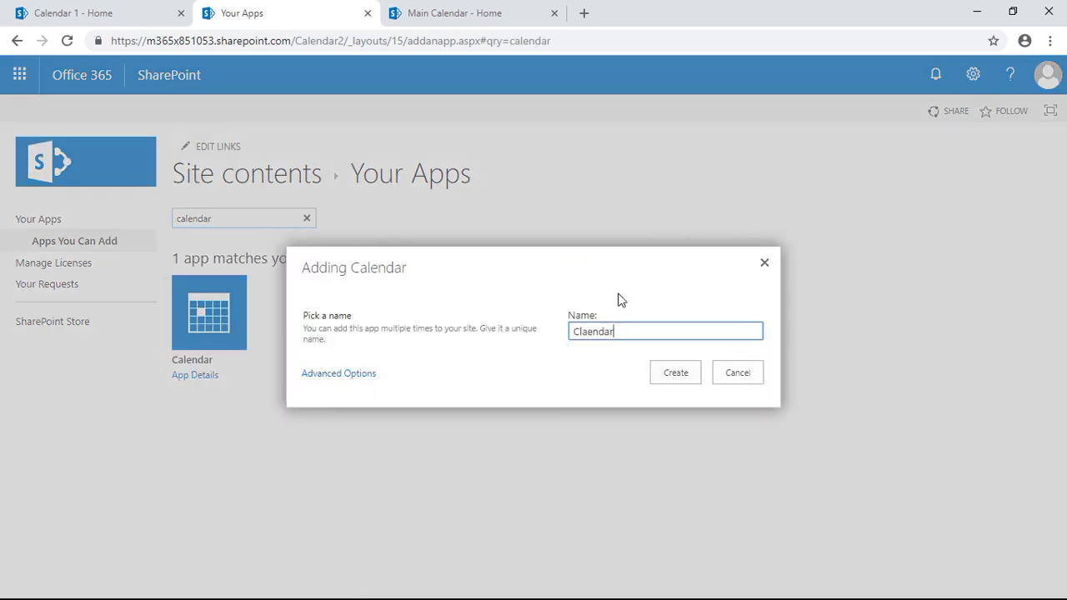
key(BackSpace)
key(BackSpace)
key(BackSpace)
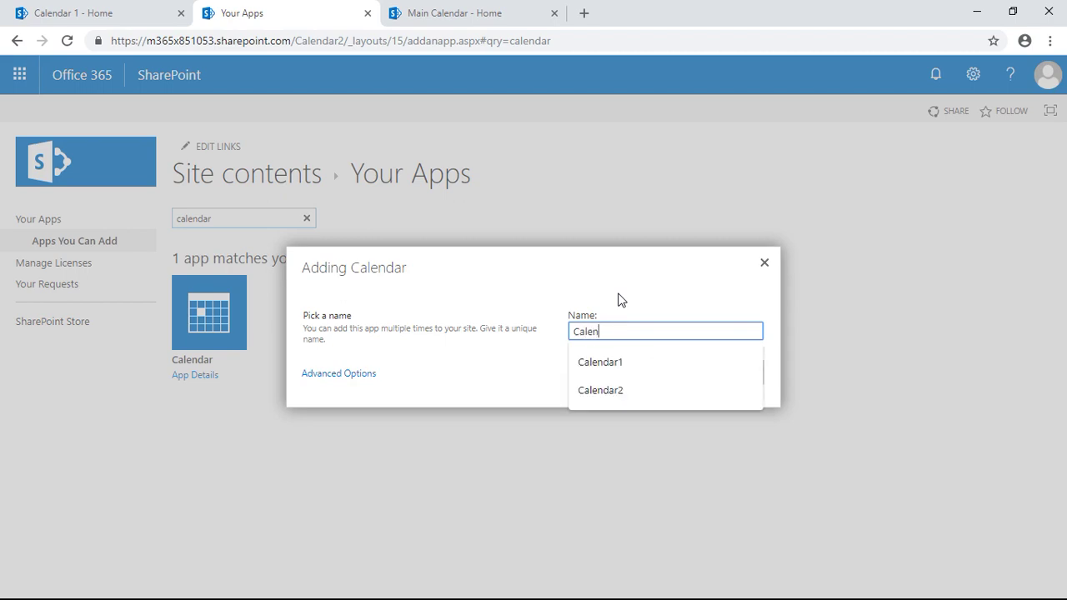
key(Down)
key(Down)
key(Return)
click(669, 376)
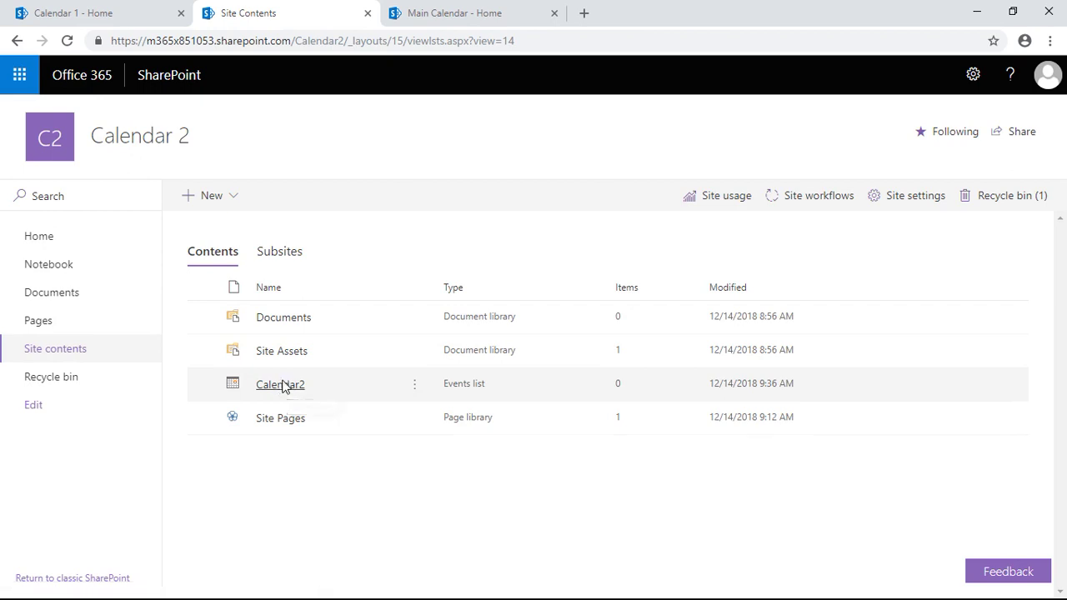
Step: Copy the Calendar2 calendar's URL, close its tab, and trim the address back to the site home
click(285, 385)
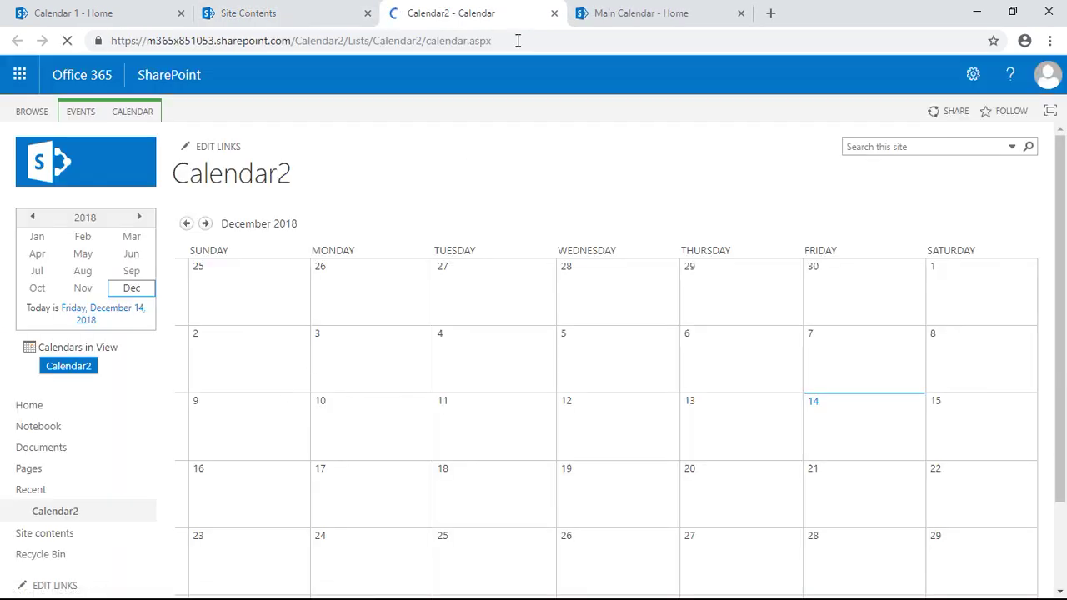
click(517, 42)
key(ctrl+c)
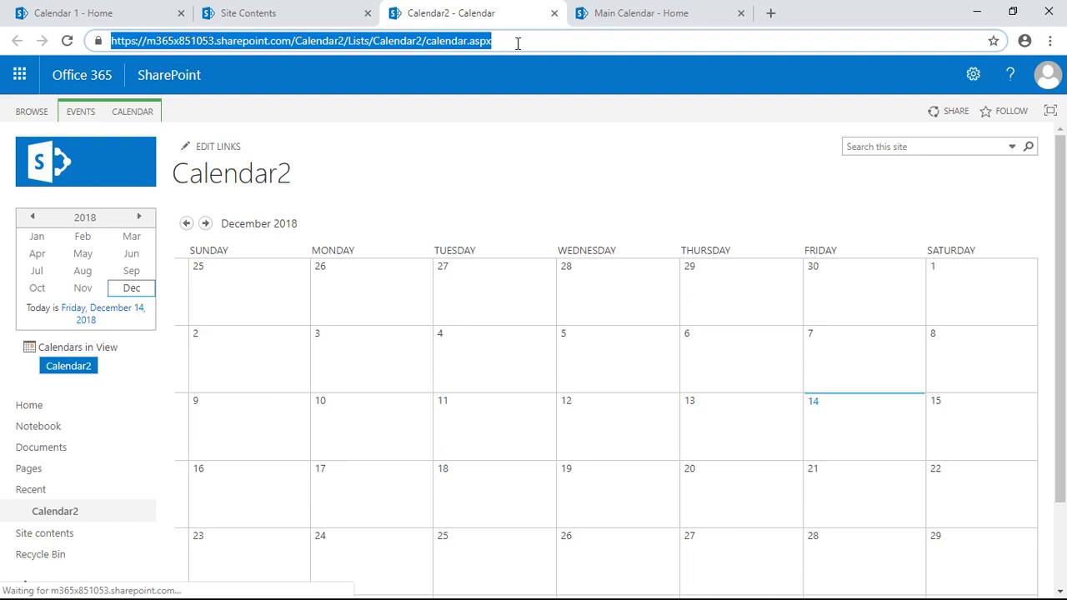
click(554, 13)
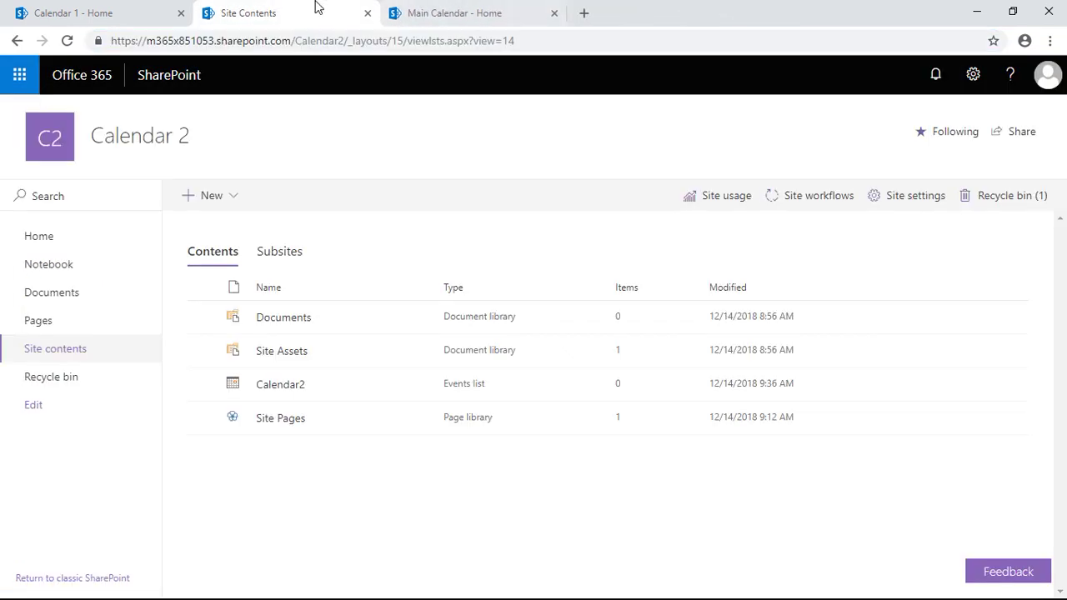
drag(546, 47, 351, 47)
key(BackSpace)
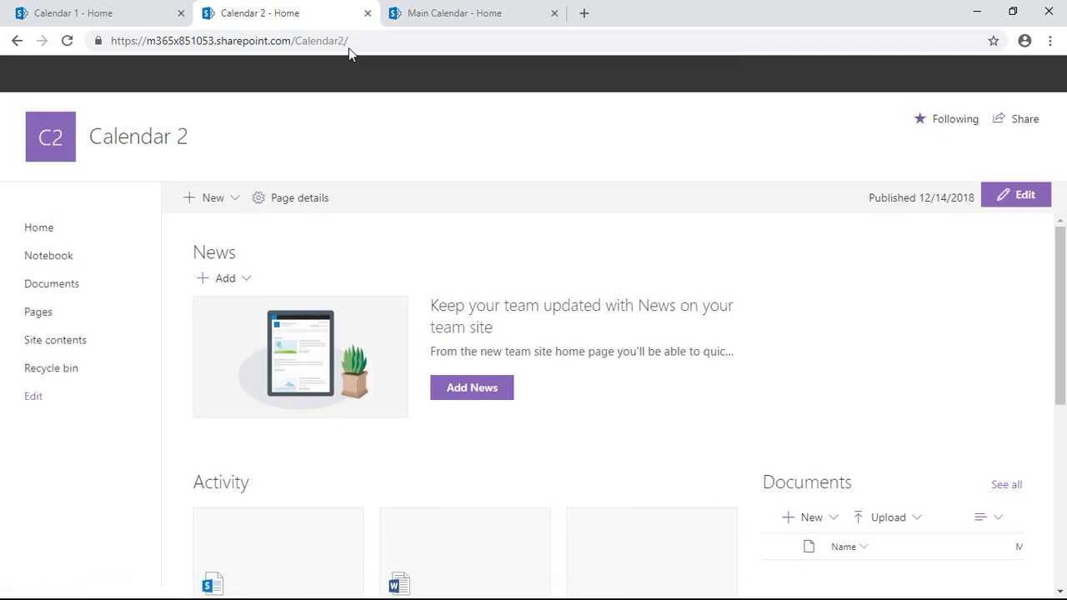
Step: In edit mode, add a quick link pointing to the pasted Calendar2 calendar URL
click(1036, 206)
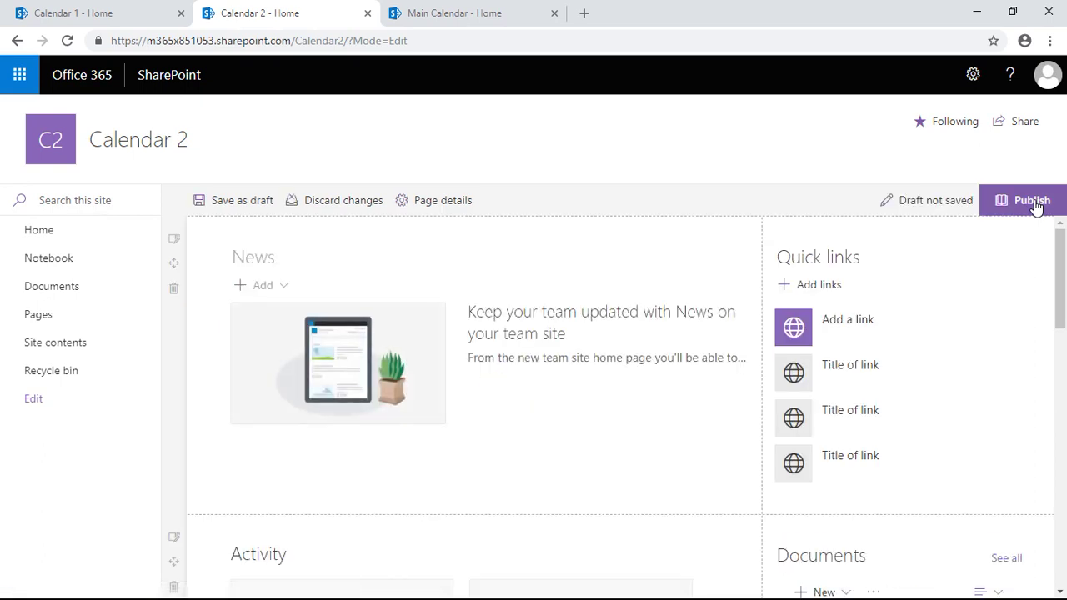
click(831, 320)
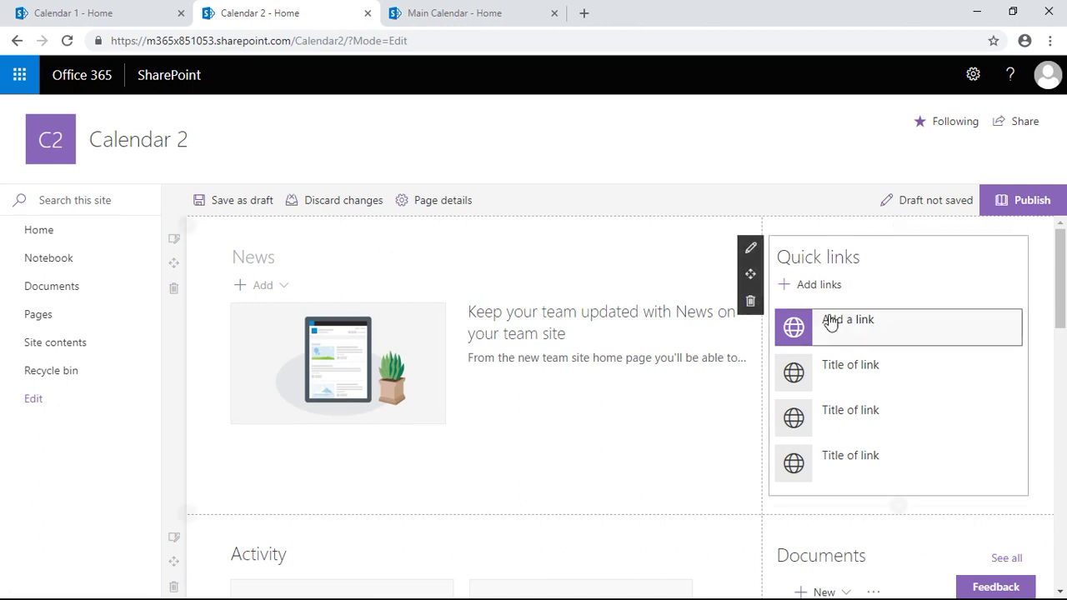
click(805, 325)
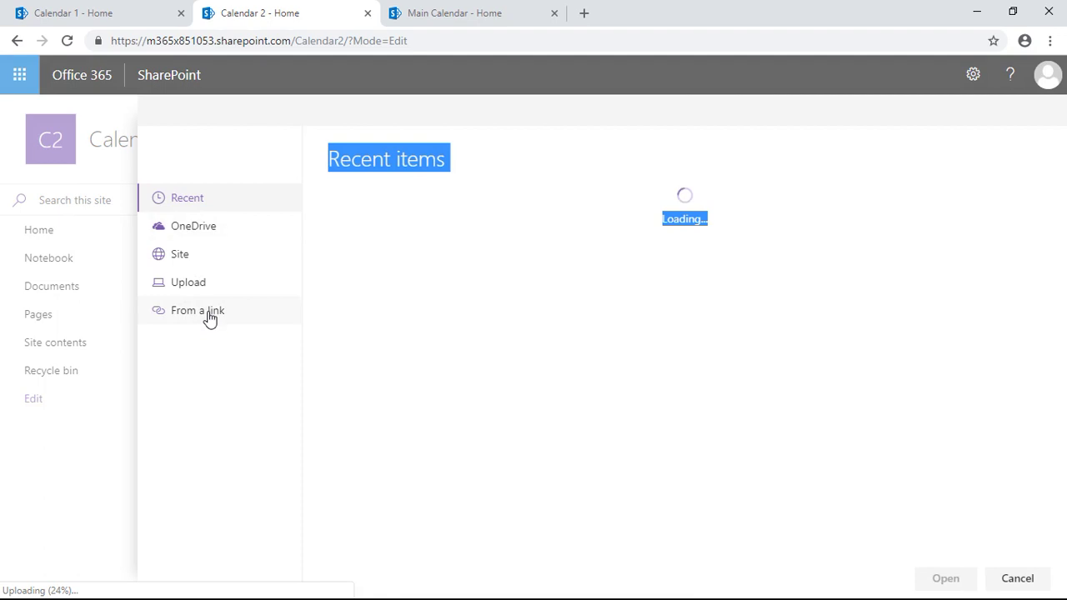
click(208, 314)
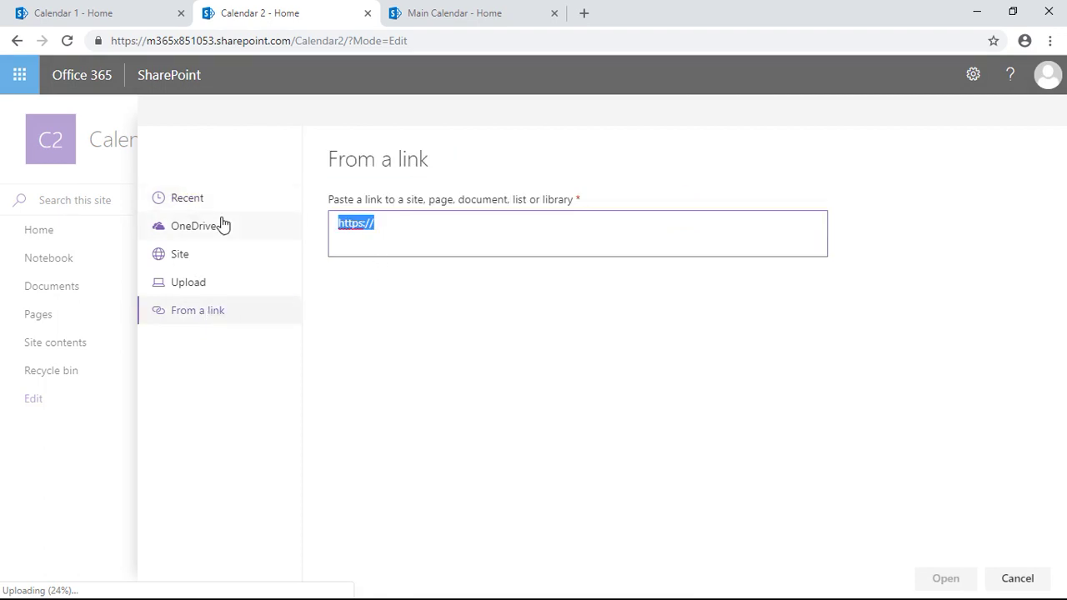
key(ctrl+v)
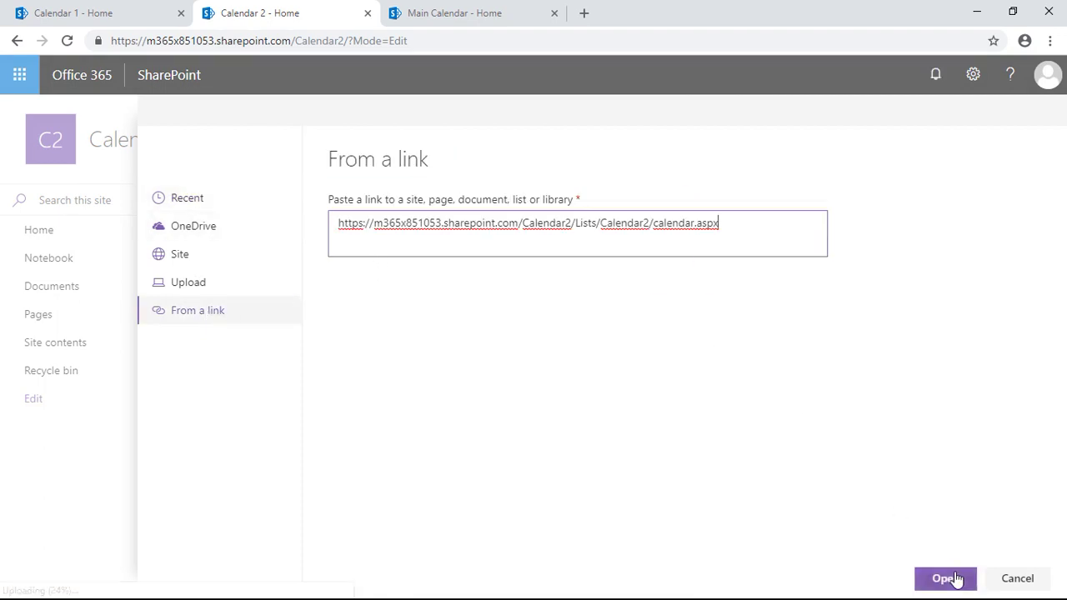
click(949, 578)
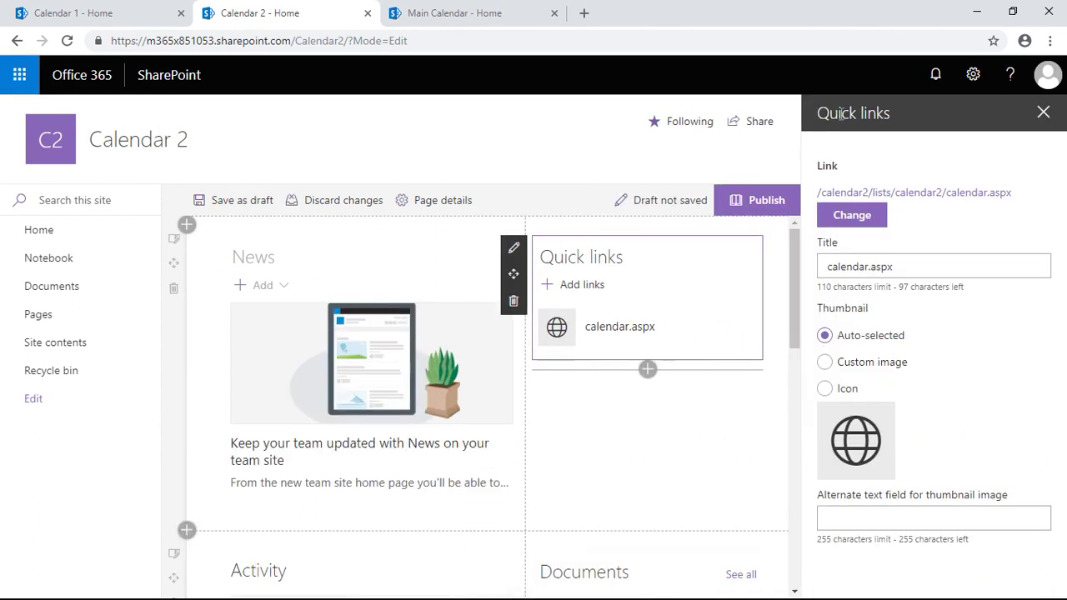
Step: Retitle the quick link Calendar2 and publish the home page
click(924, 267)
key(ctrl+a)
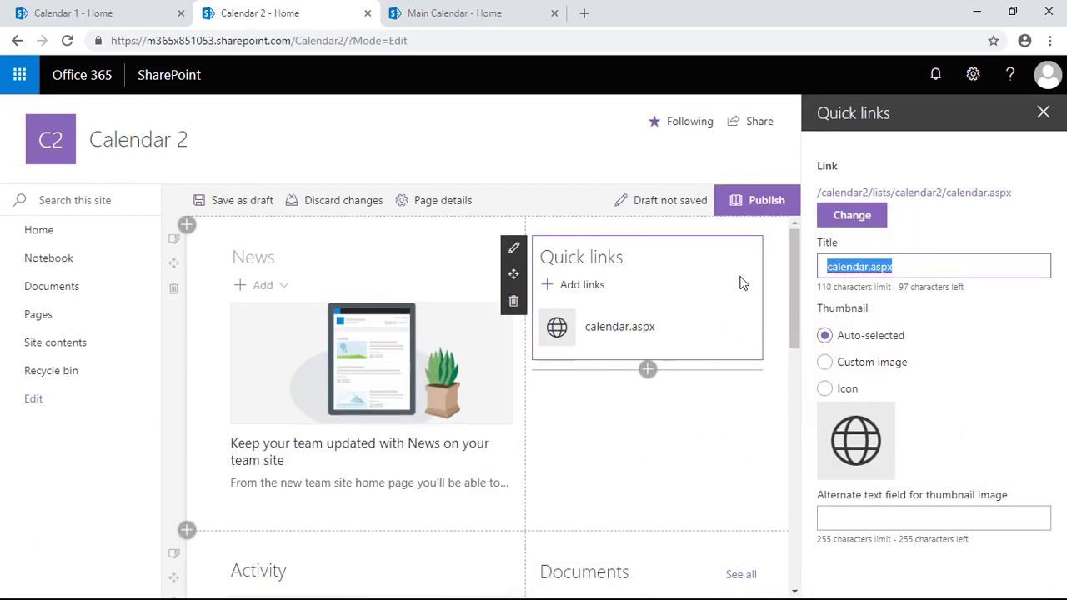
text(Calendar)
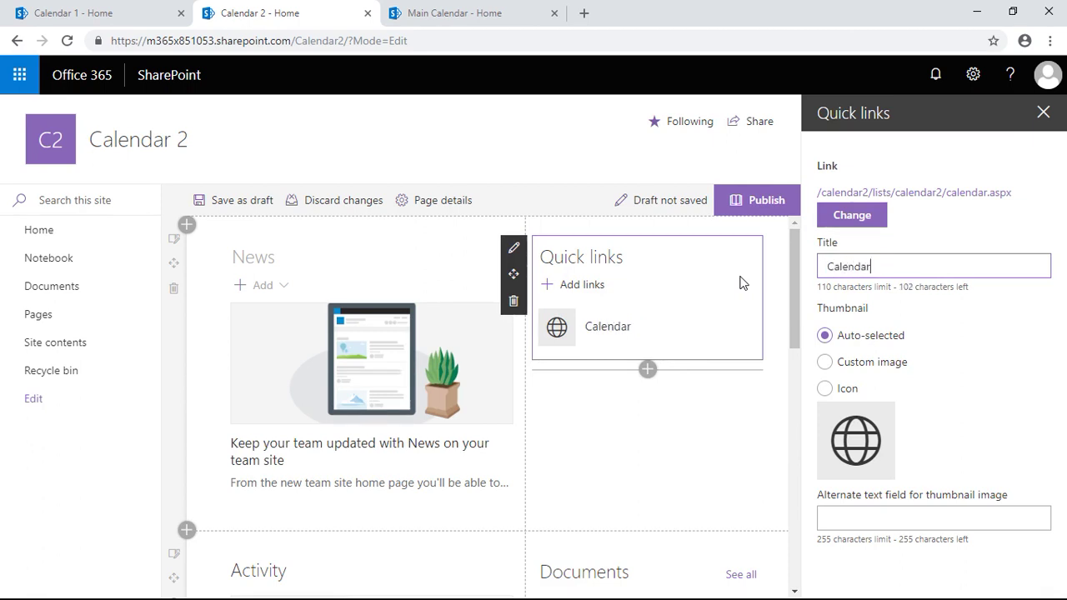
click(1044, 115)
click(1022, 204)
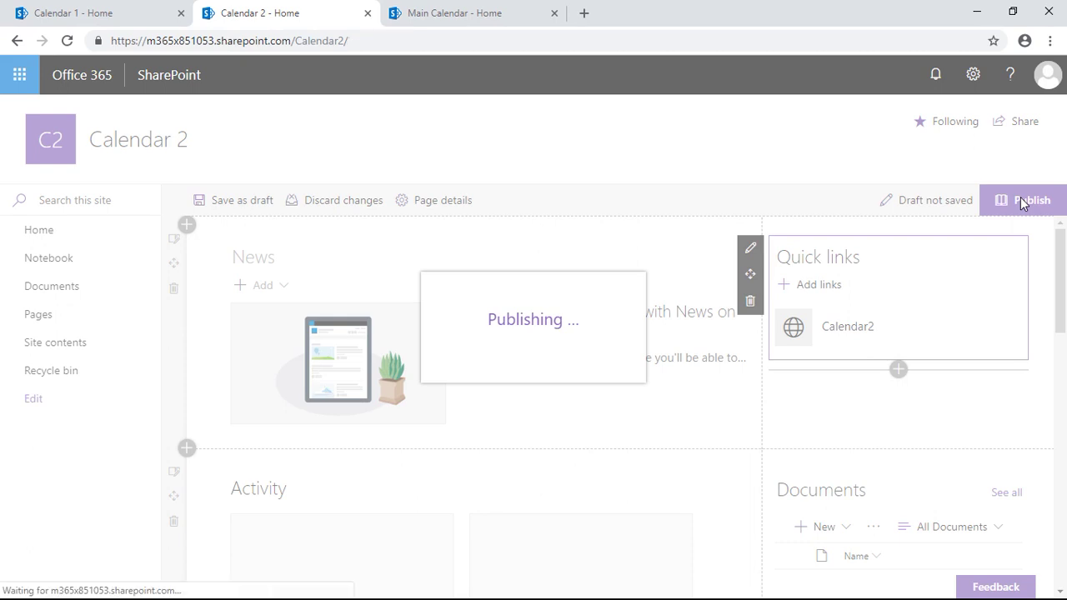
Step: Close the Calendar1 and Calendar2 calendar tabs, then open Main Calendar via its quick link
click(91, 13)
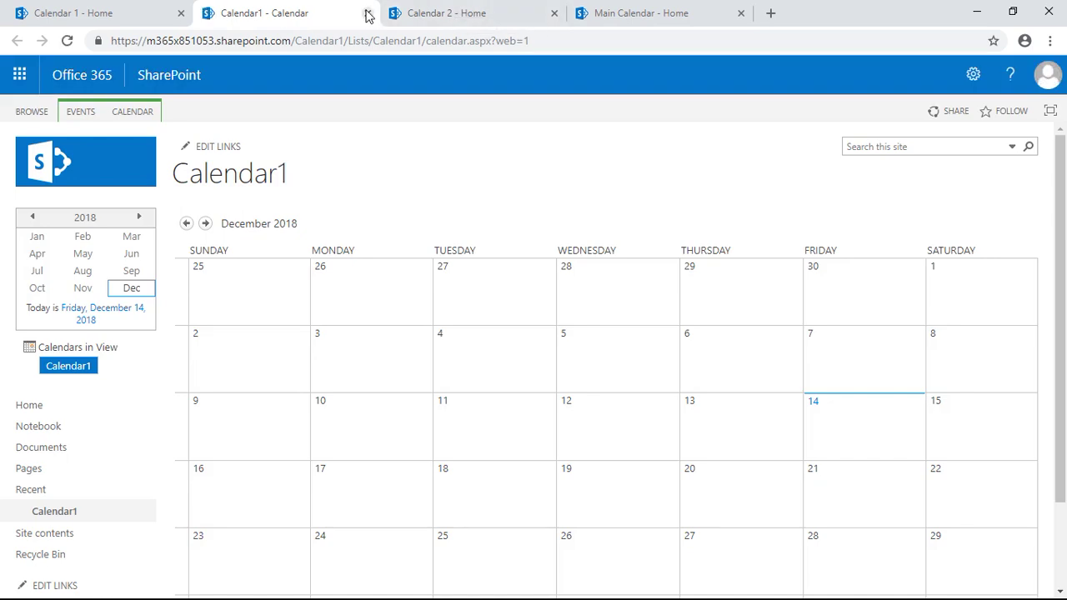
click(367, 13)
click(307, 12)
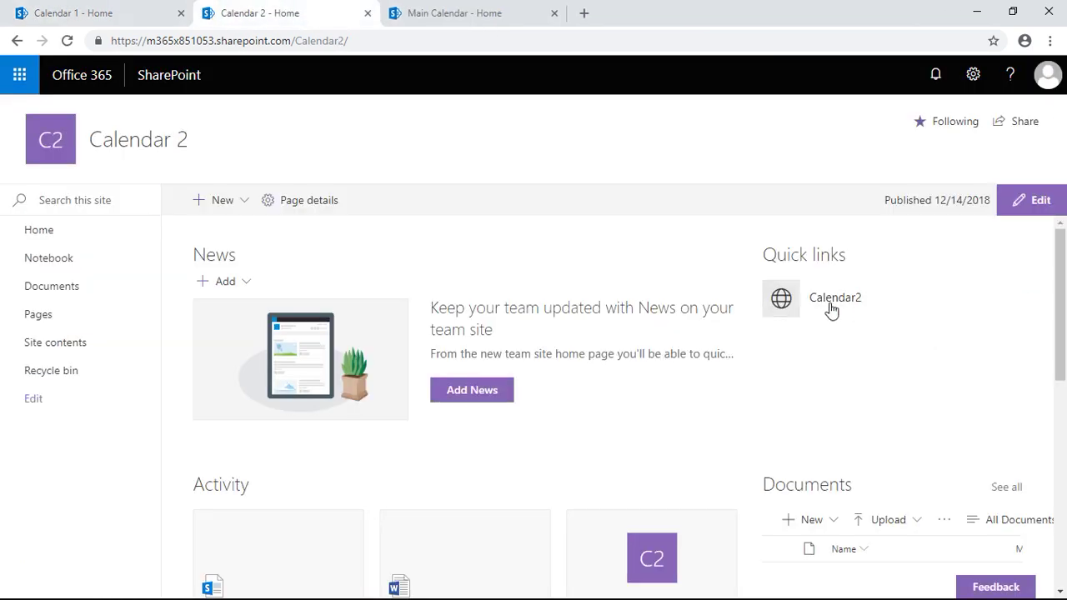
click(798, 301)
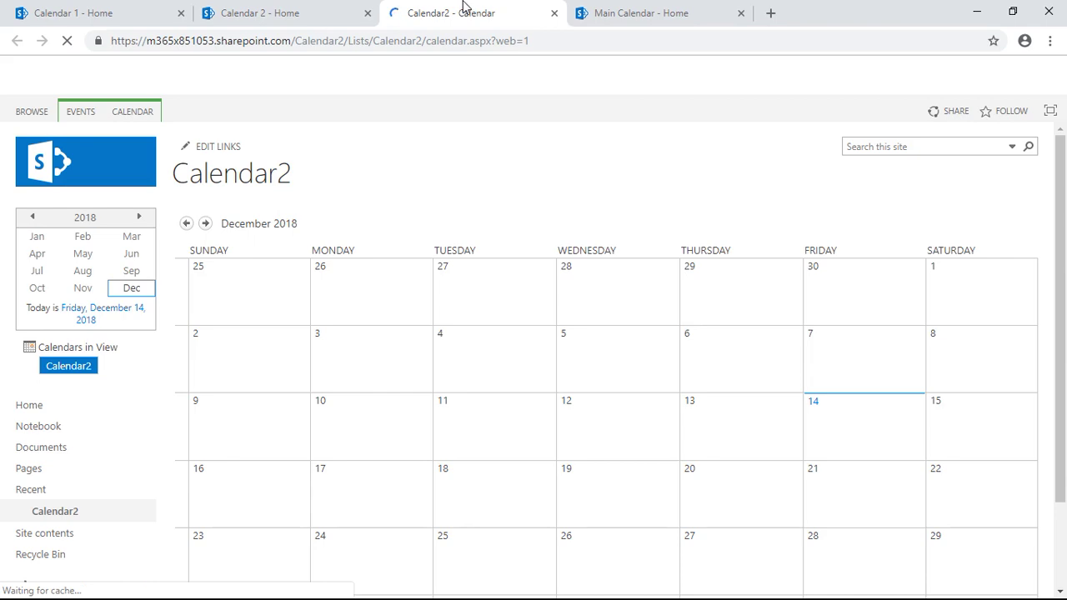
click(555, 13)
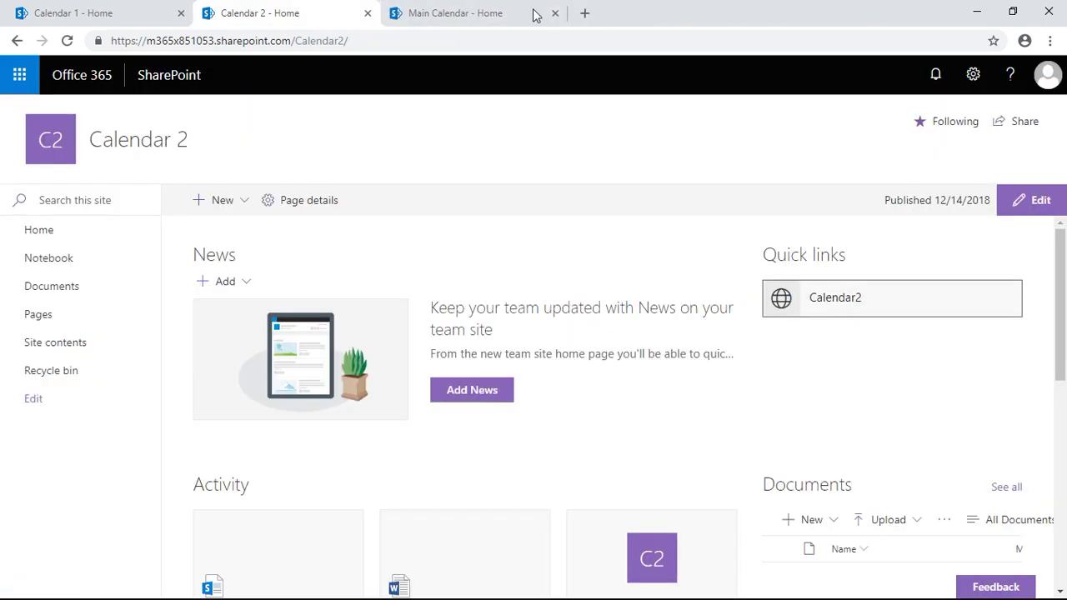
click(449, 15)
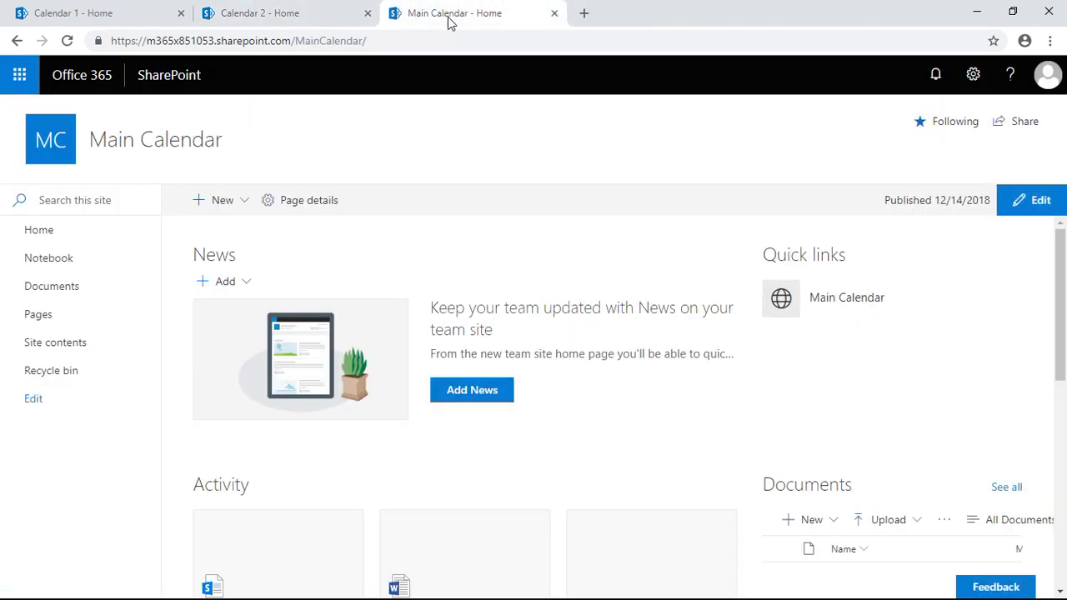
click(774, 302)
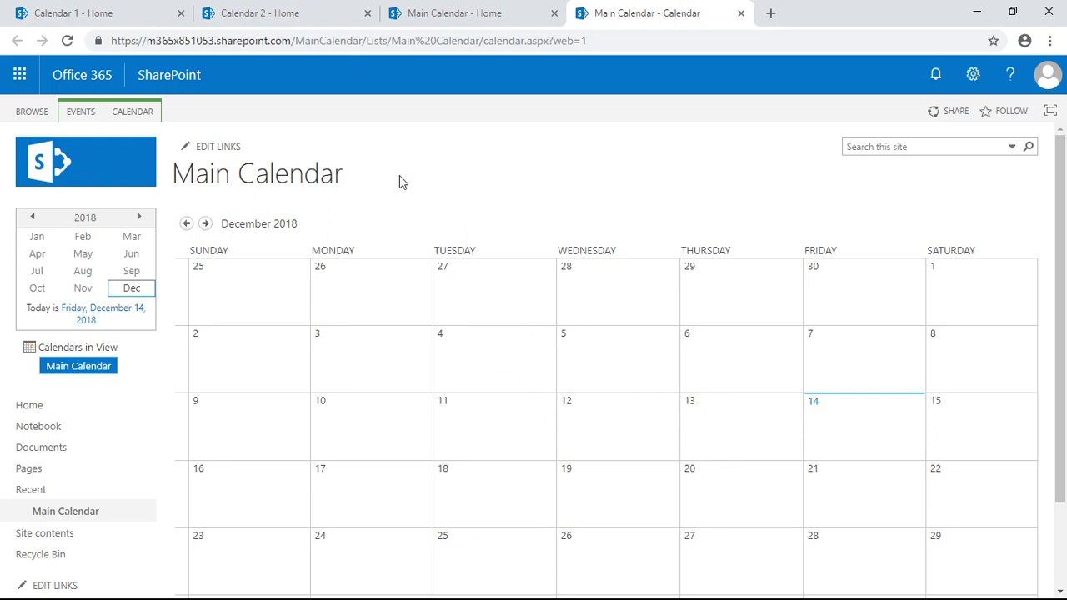
Step: Start a new overlay calendar named Calendar1 with the colour Red
click(133, 112)
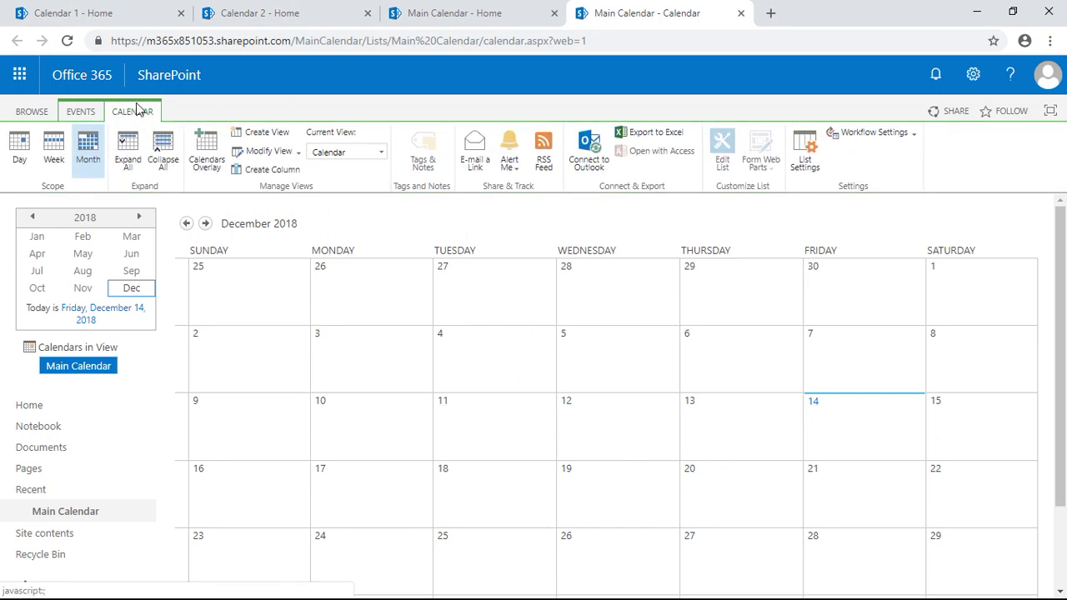
click(208, 152)
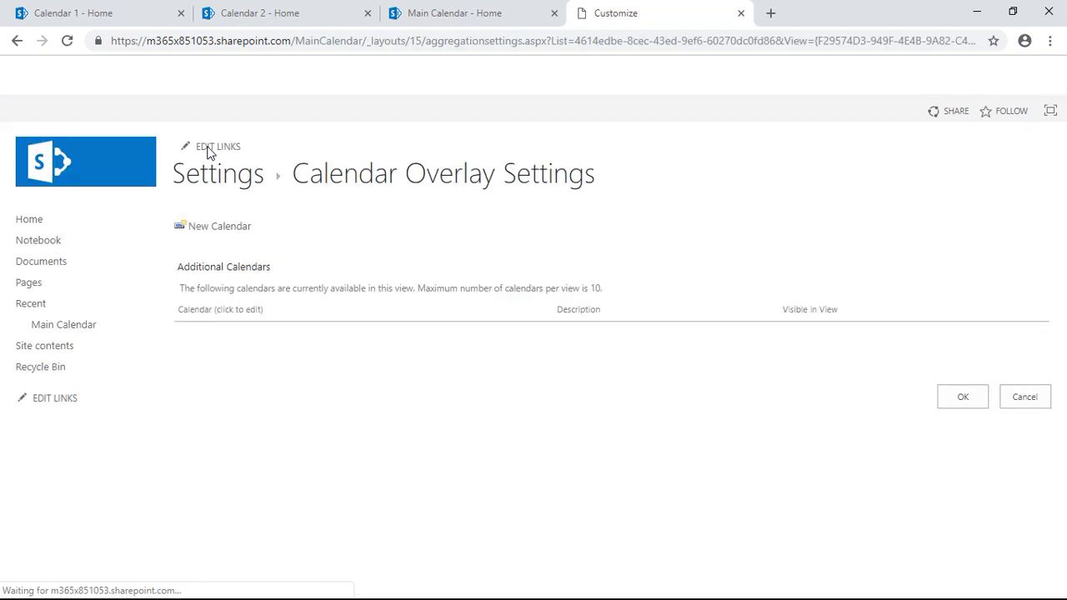
click(217, 230)
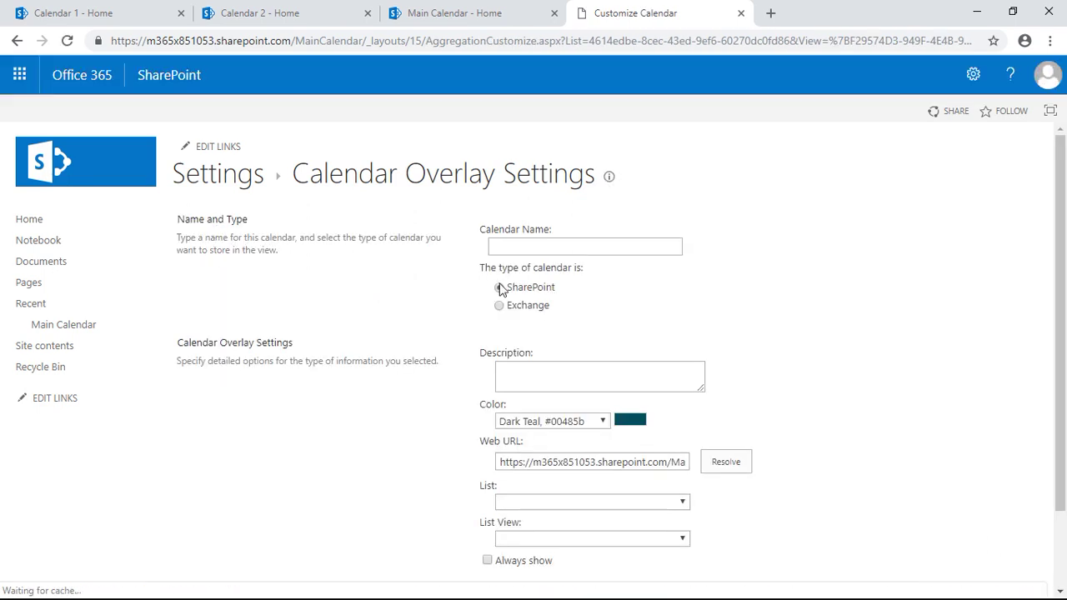
click(523, 245)
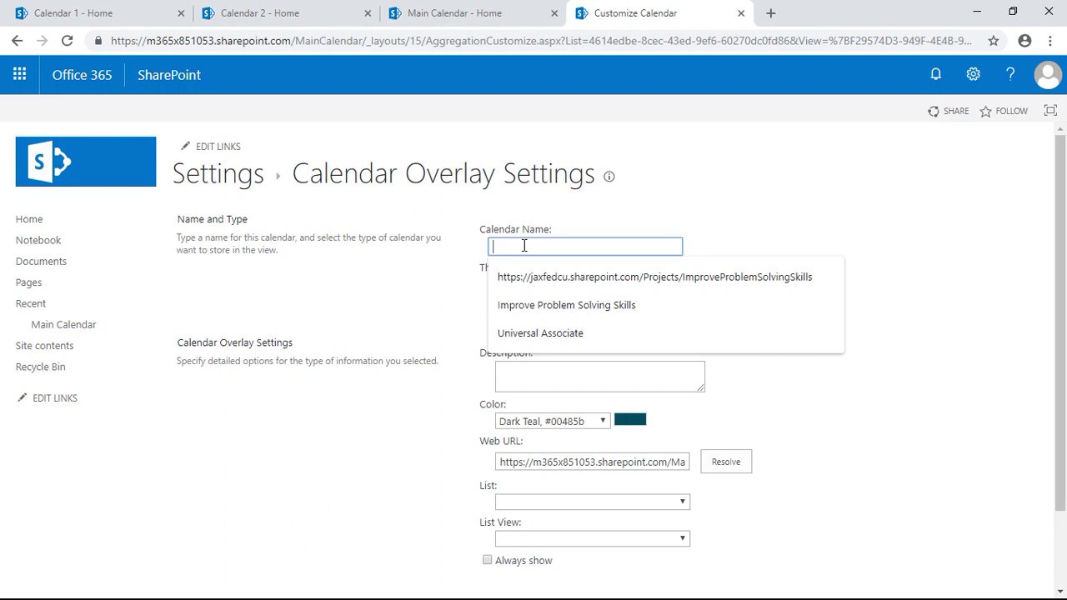
text(Calendar1)
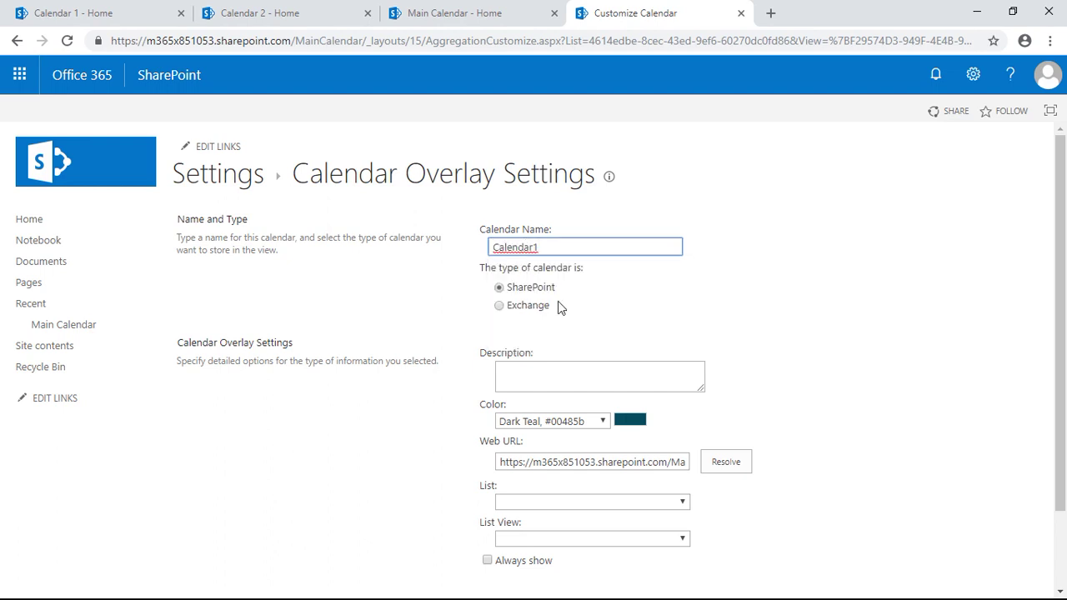
click(632, 422)
click(599, 423)
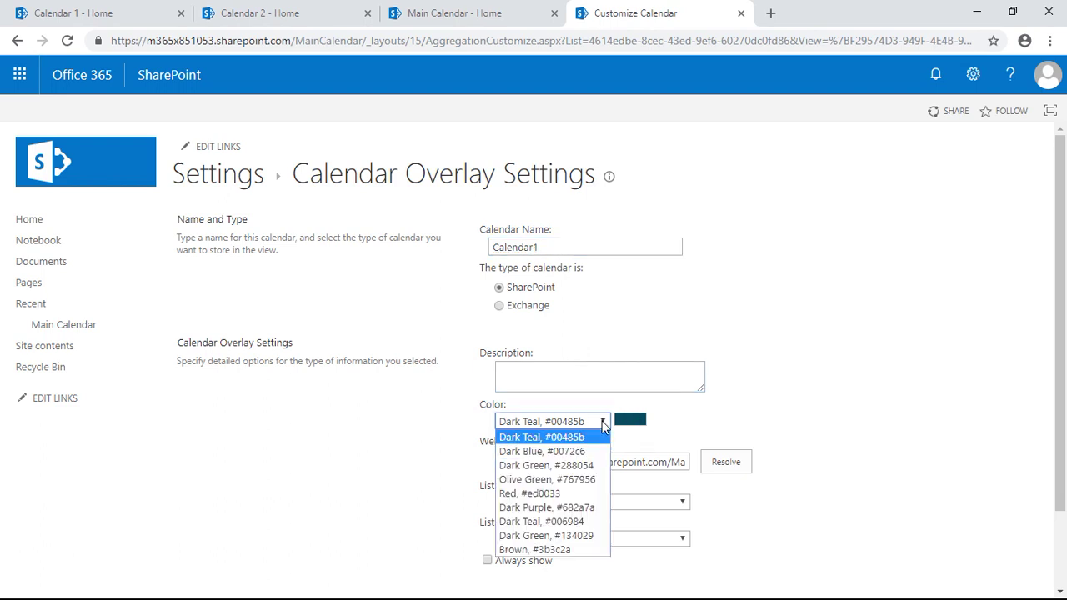
click(538, 494)
Step: Enter the Calendar1 site address as the overlay's Web URL and resolve it
click(724, 428)
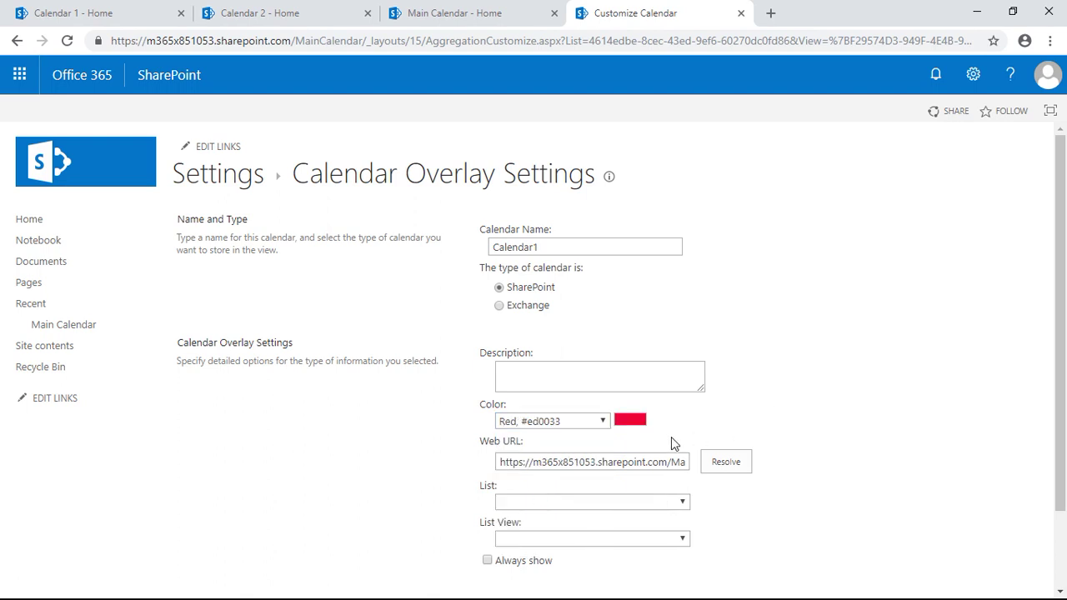
drag(669, 463, 710, 467)
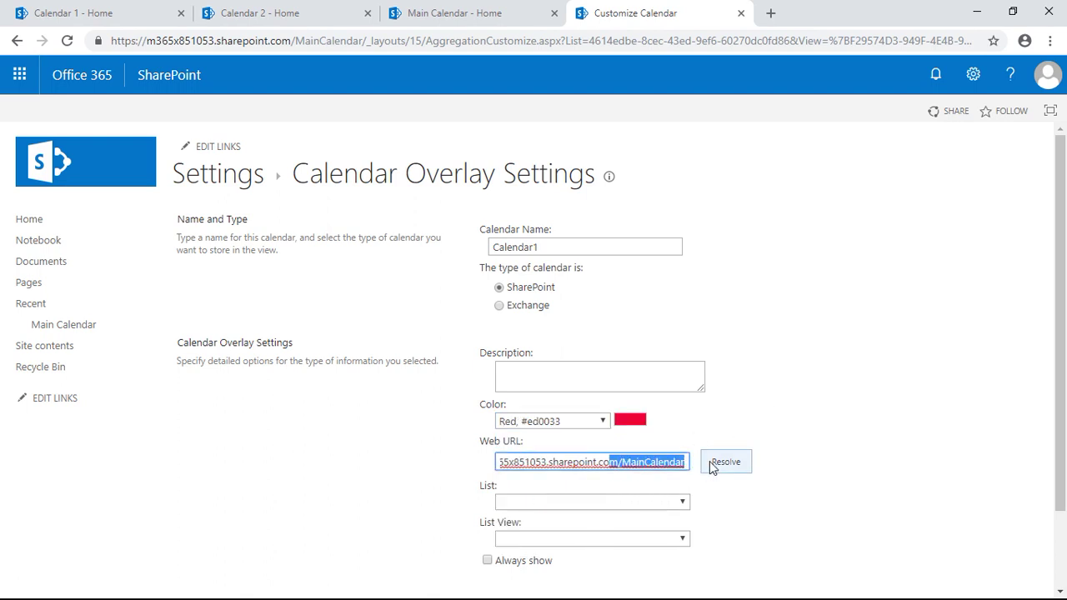
click(95, 14)
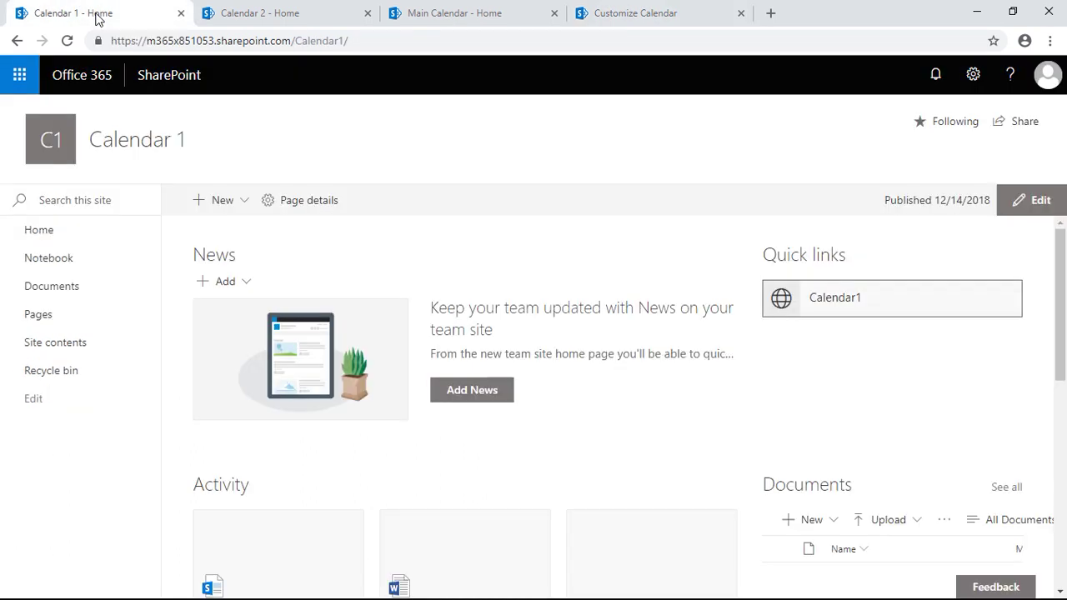
click(621, 10)
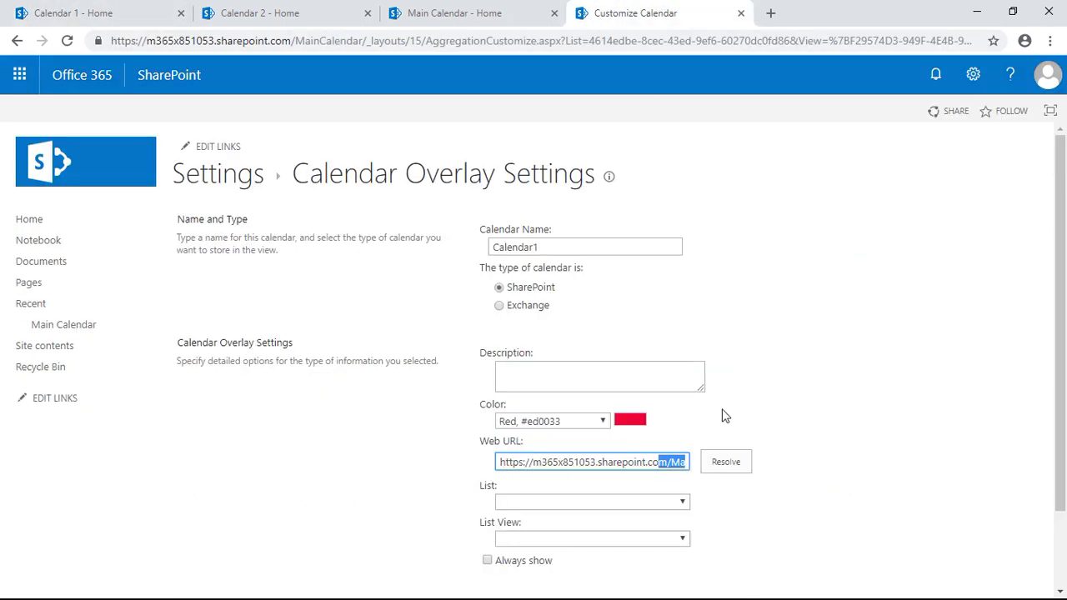
drag(652, 462, 733, 469)
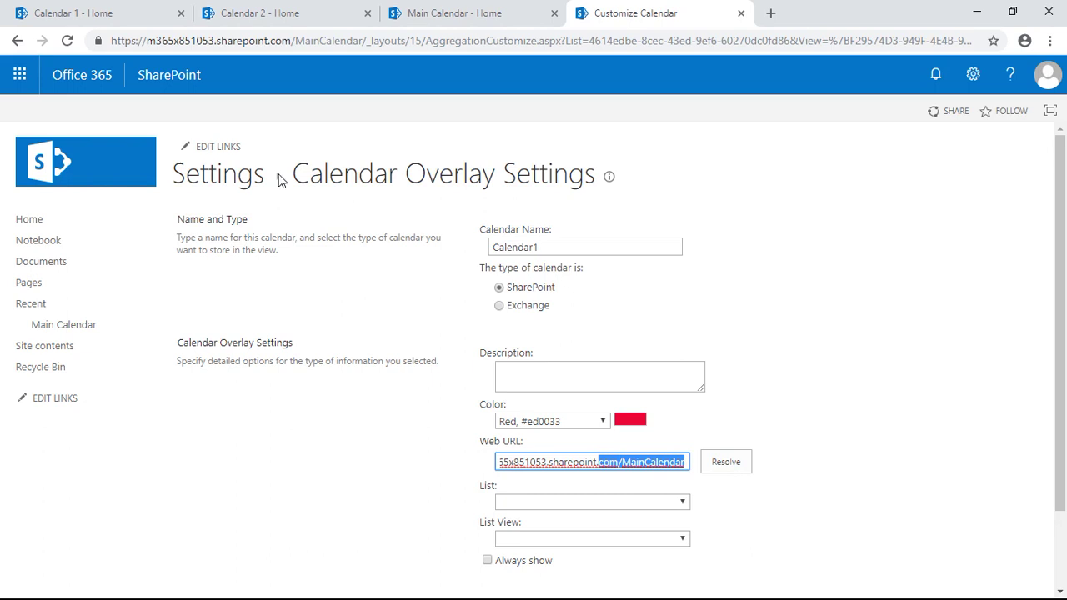
click(125, 12)
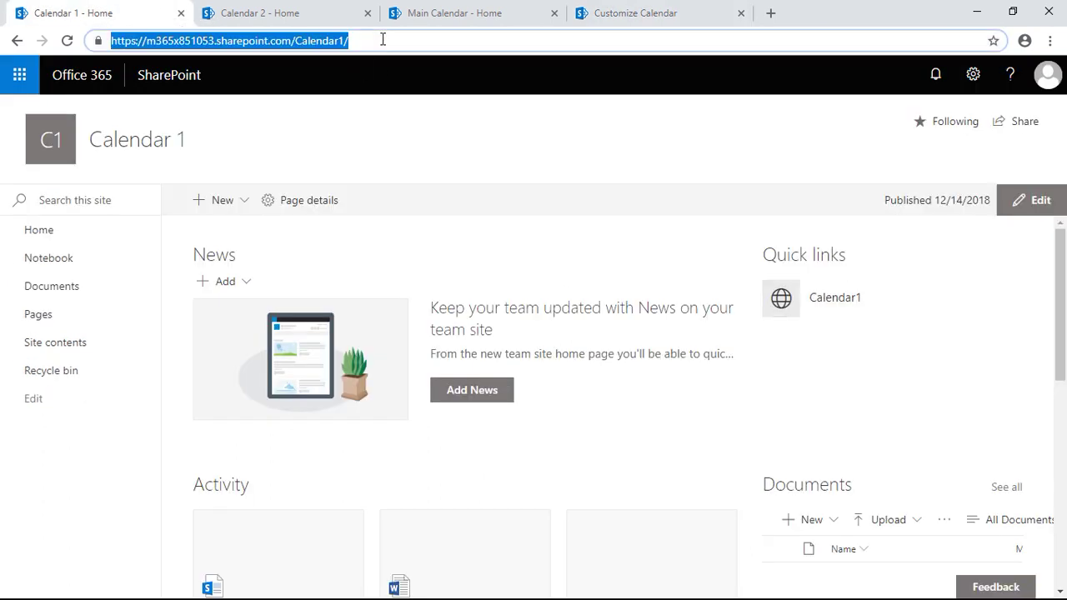
click(682, 12)
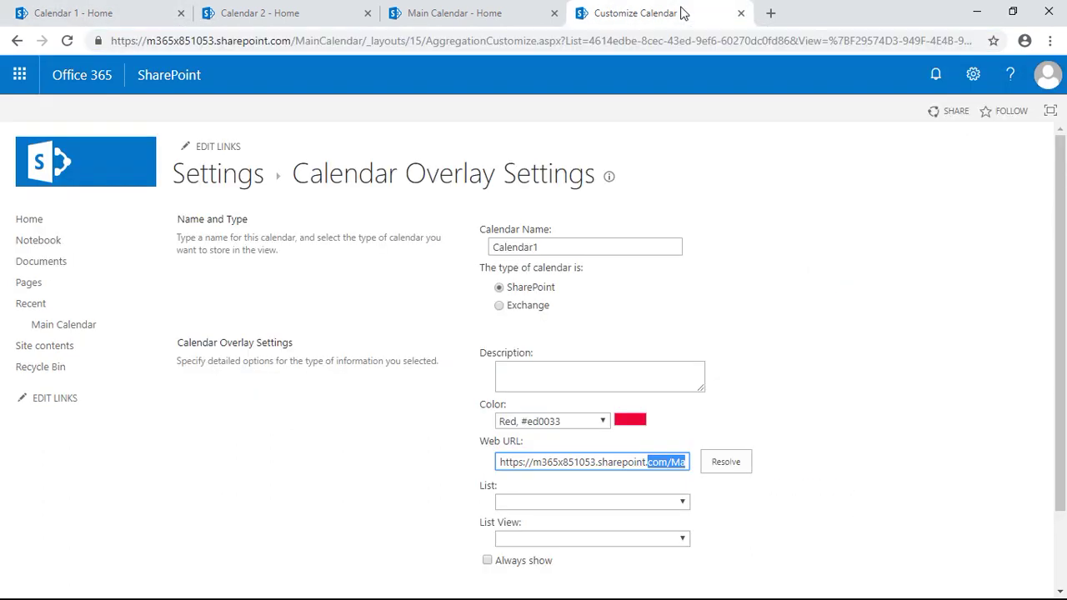
click(636, 464)
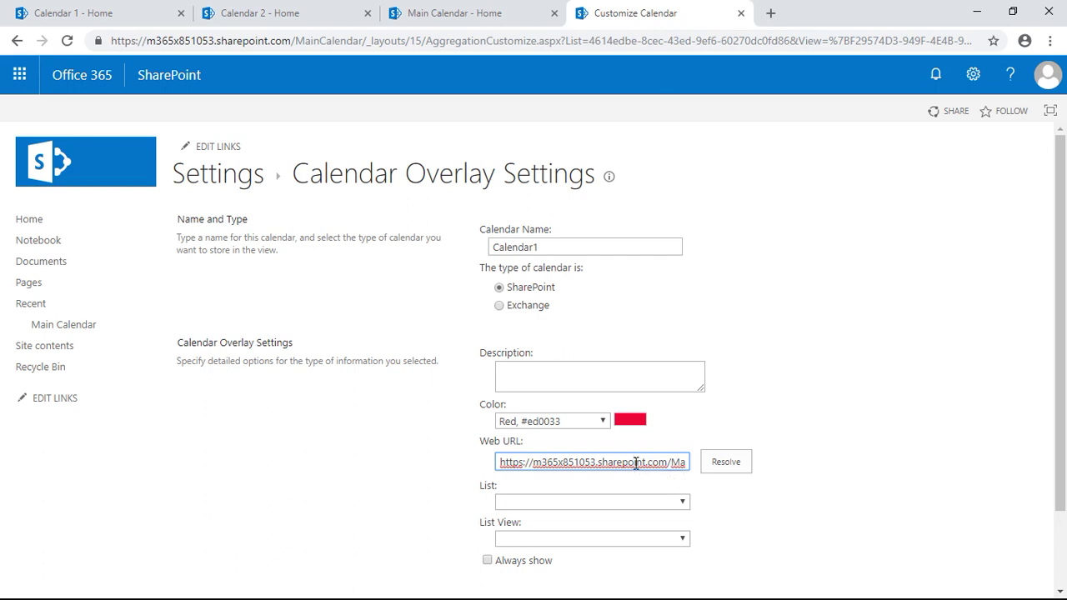
key(ctrl+a)
key(ctrl+v)
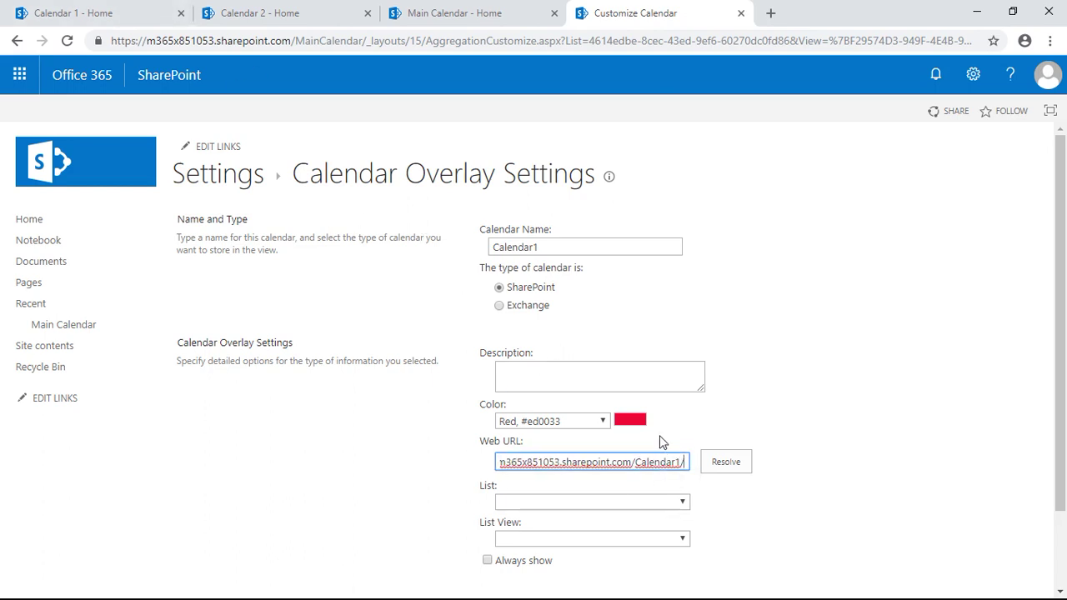
click(724, 467)
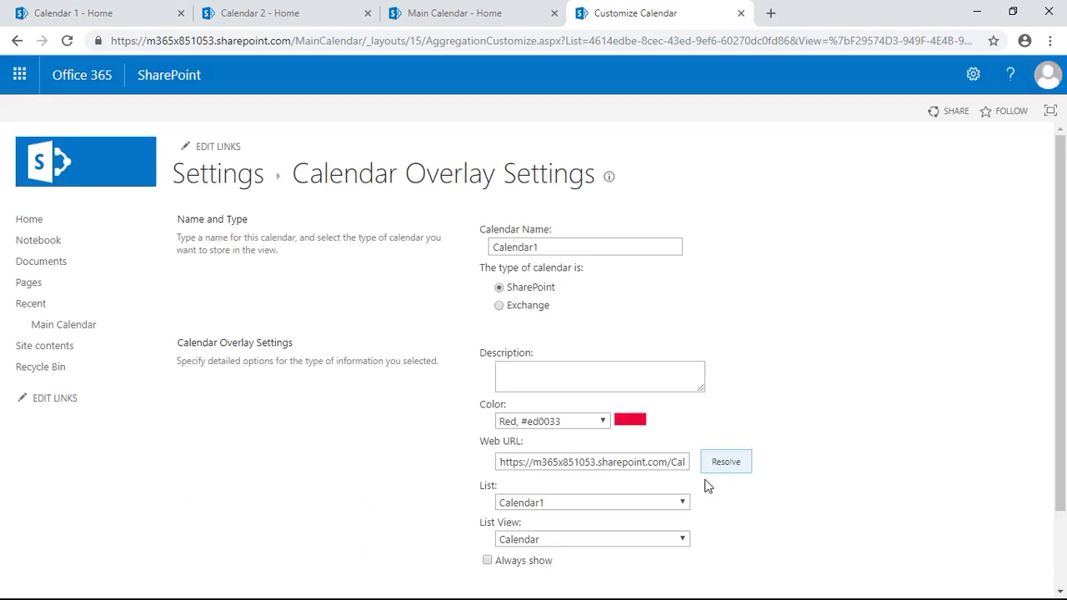
Step: Choose list Calendar1 with the Calendar view, tick Always show, and save the overlay
click(683, 502)
click(682, 515)
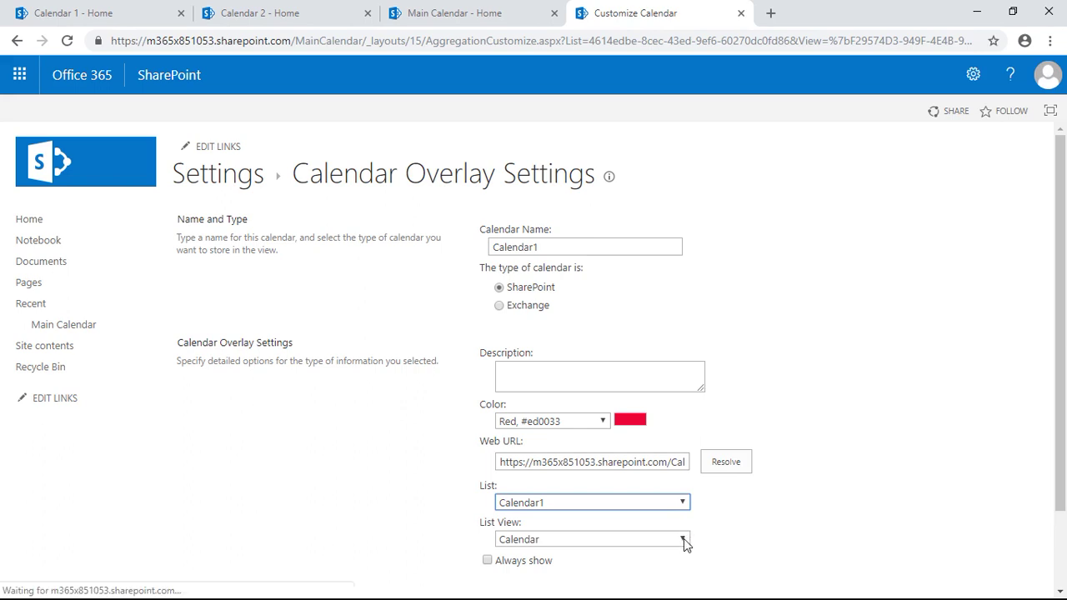
click(682, 539)
click(684, 502)
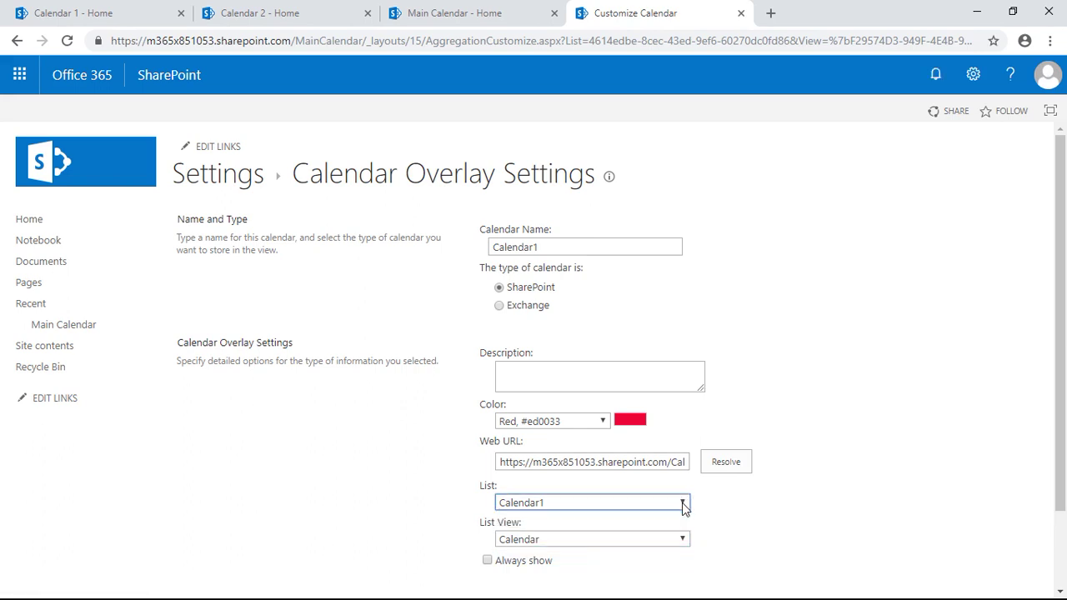
click(680, 542)
click(679, 552)
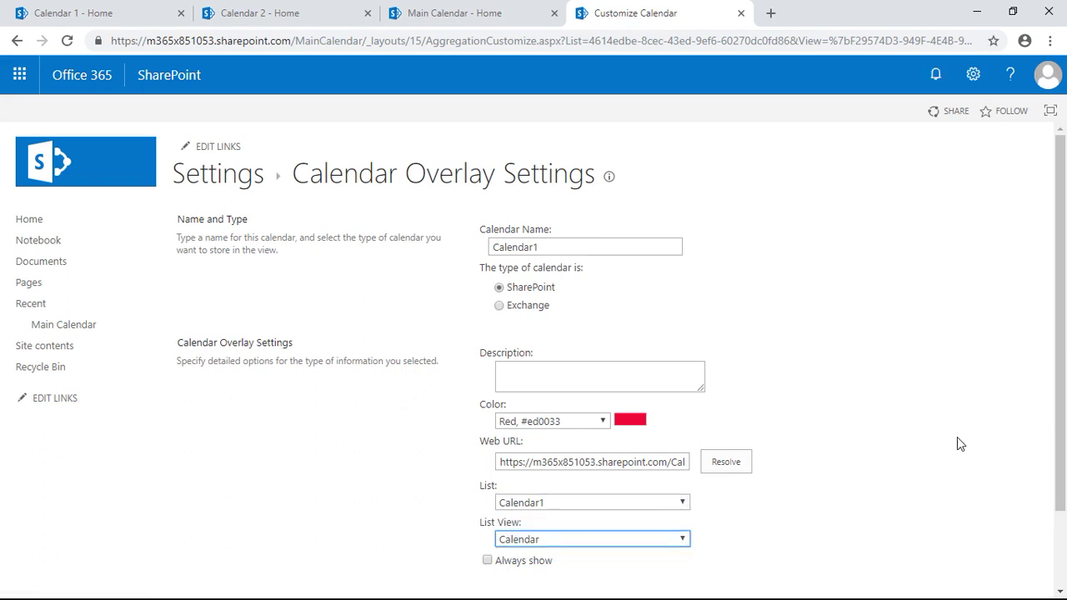
click(488, 561)
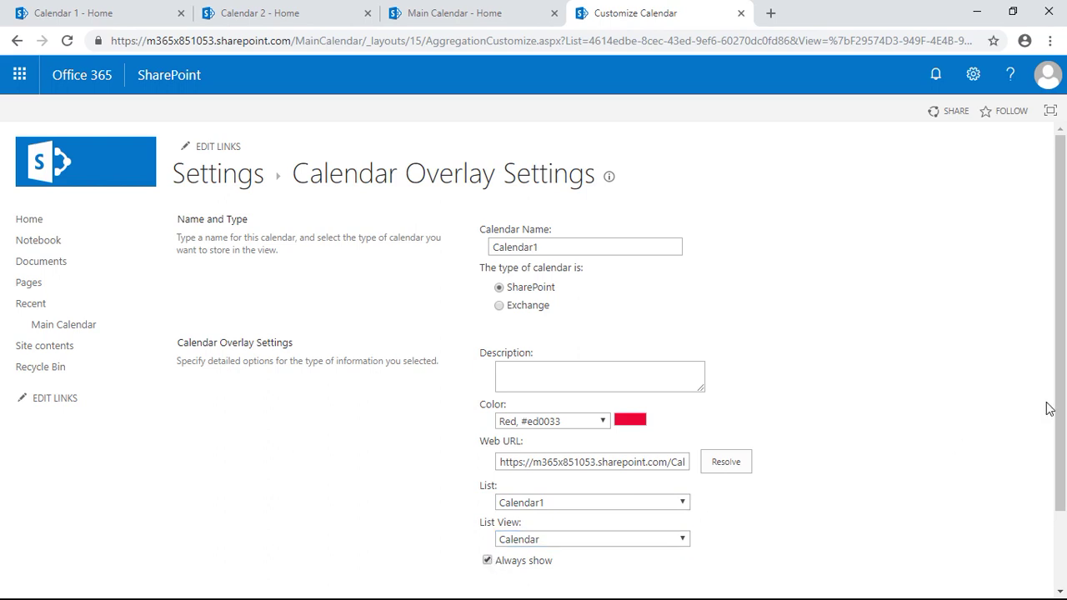
scroll(1048, 408, down, 2)
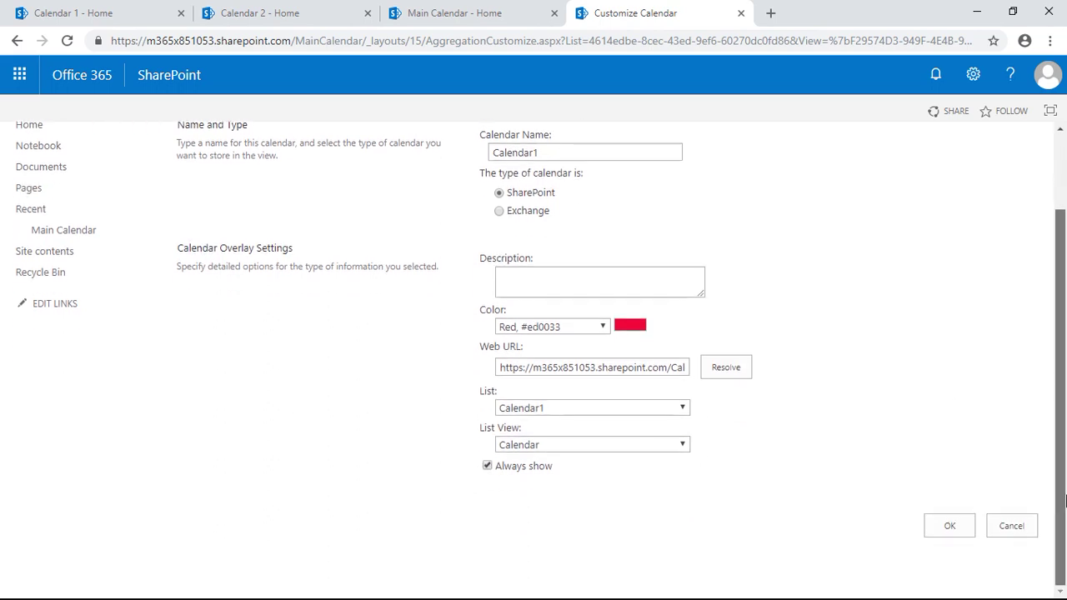
click(951, 525)
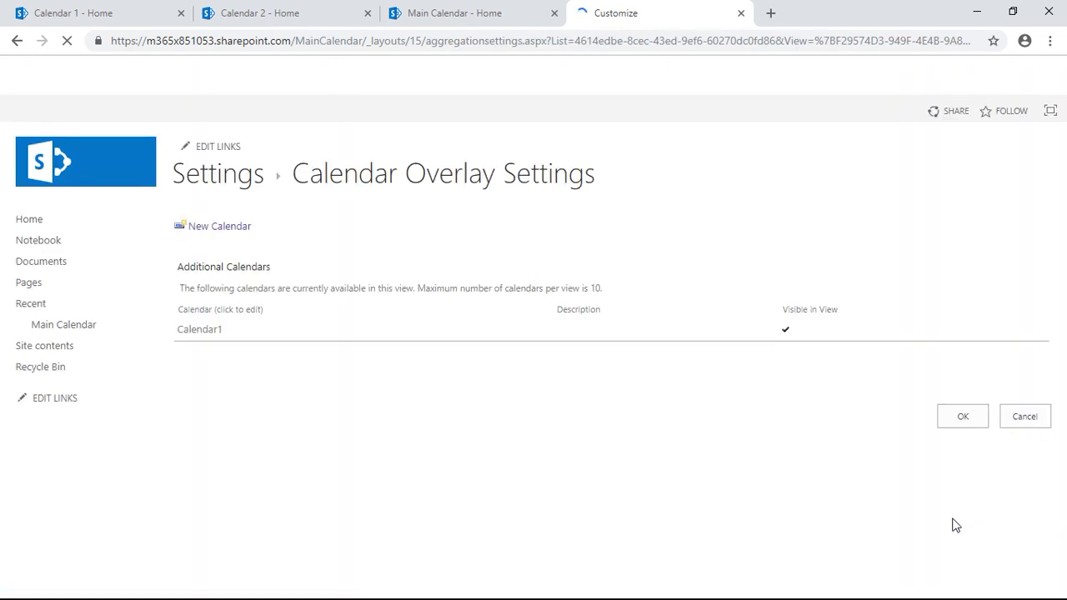
Step: Start a second overlay calendar named Calendar2 with the colour Brown
click(187, 331)
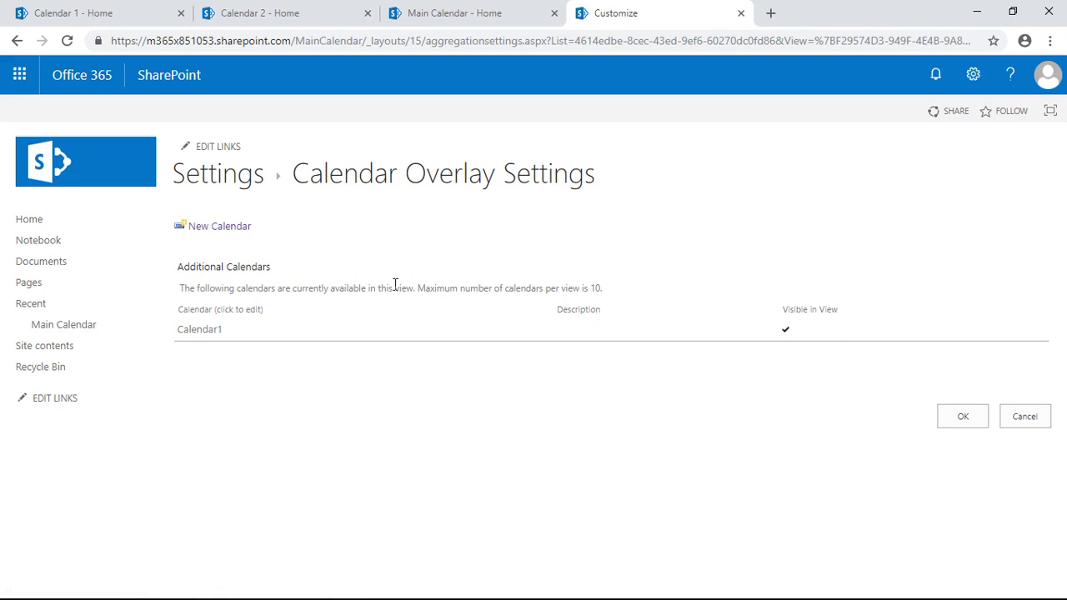
click(207, 229)
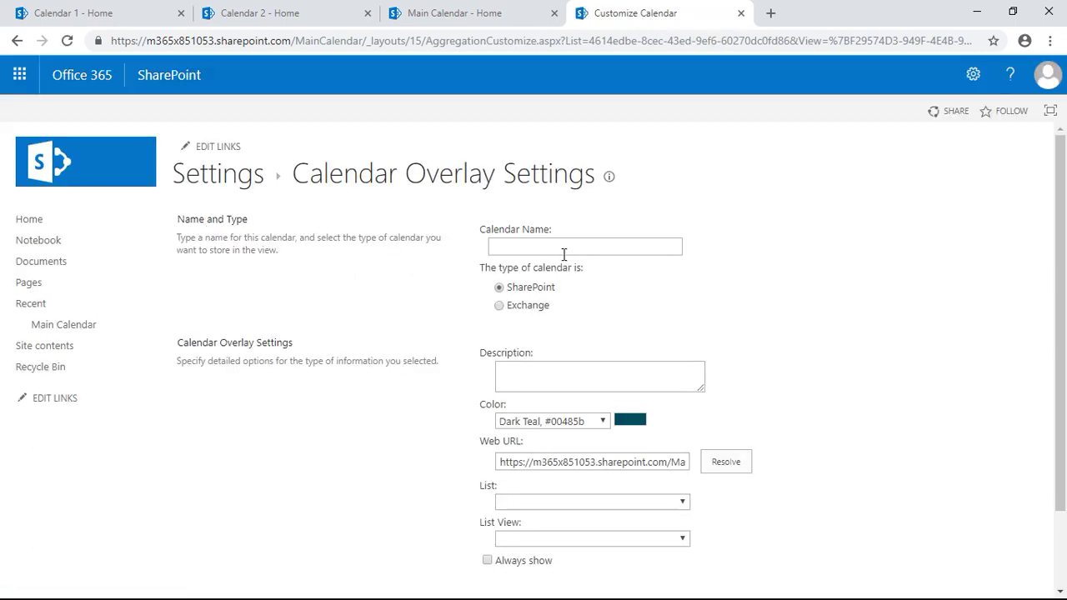
click(563, 253)
text(Calendar2)
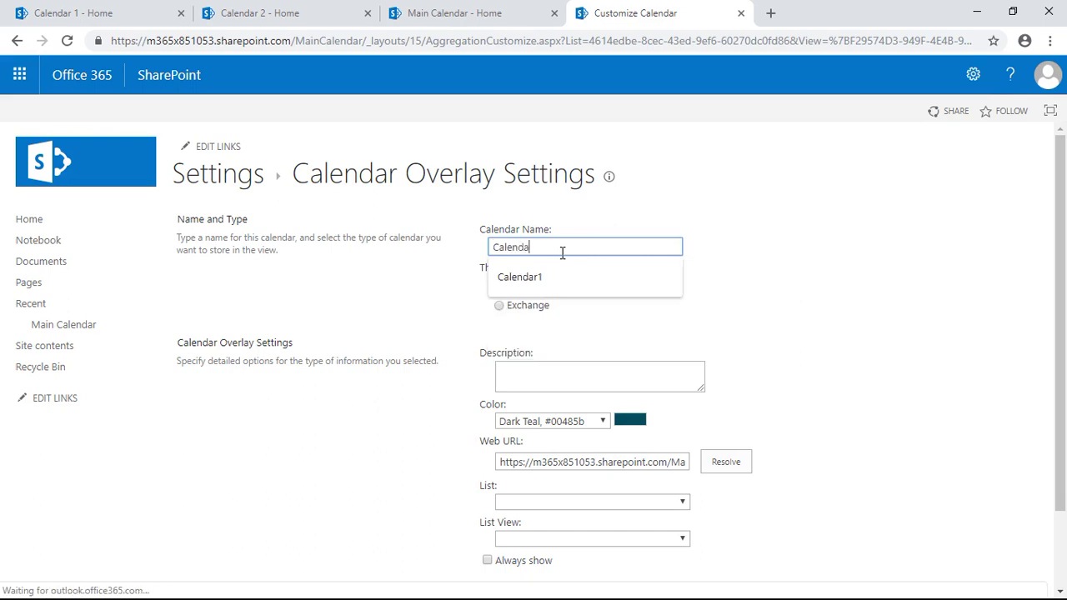
click(605, 423)
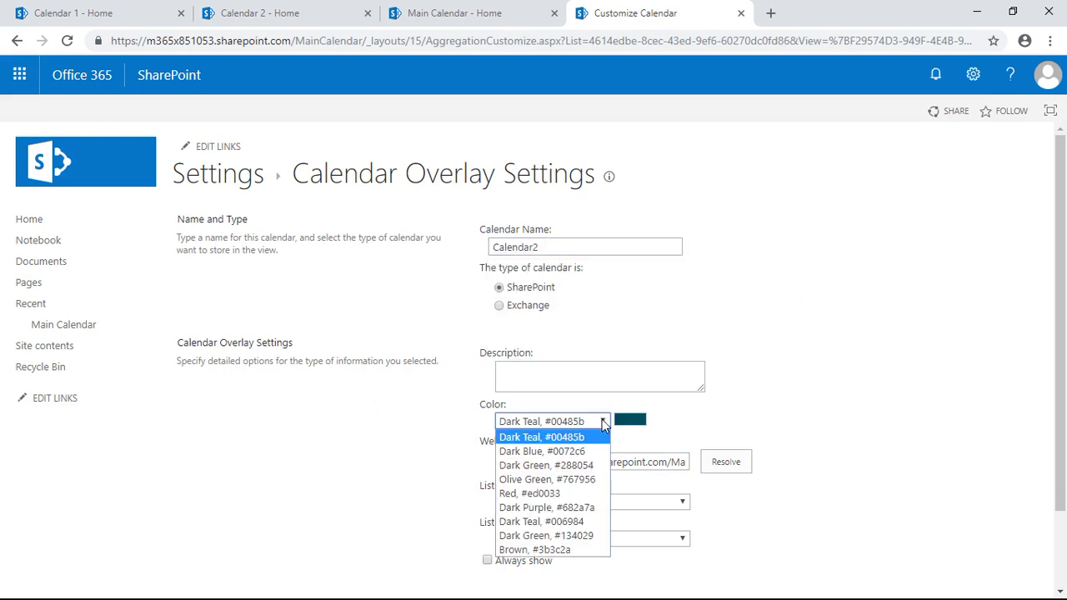
click(521, 550)
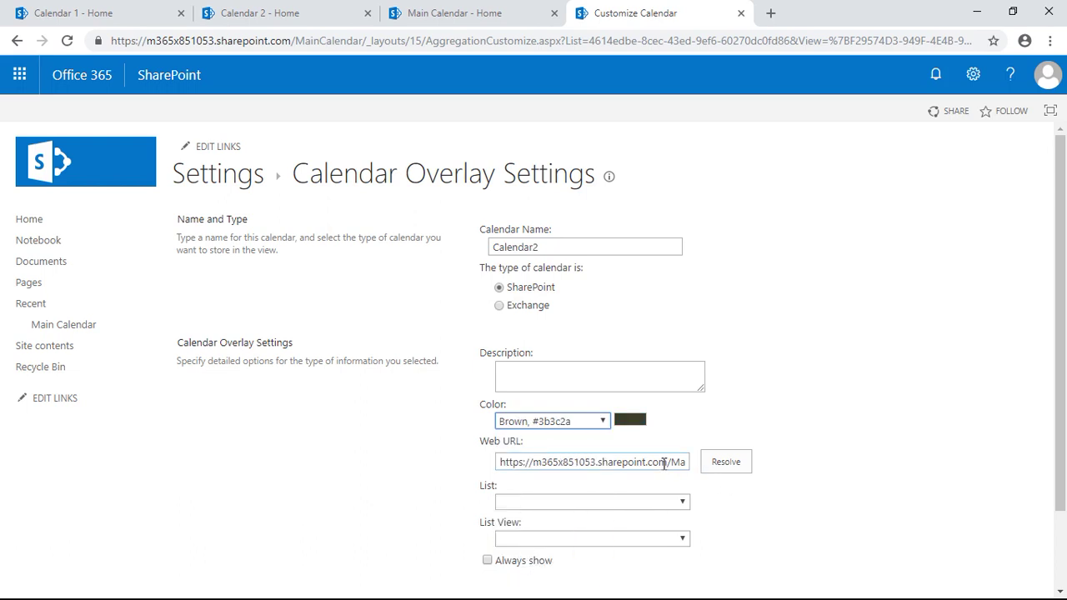
Step: Paste the Calendar 2 site address as the Web URL and resolve it
click(259, 13)
click(350, 40)
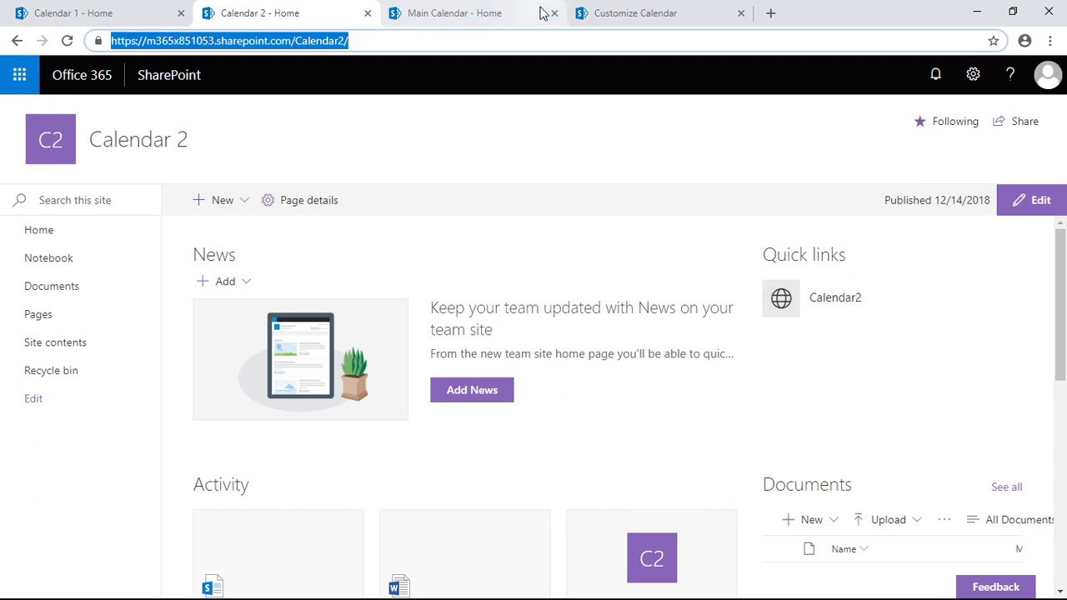
click(631, 10)
click(639, 463)
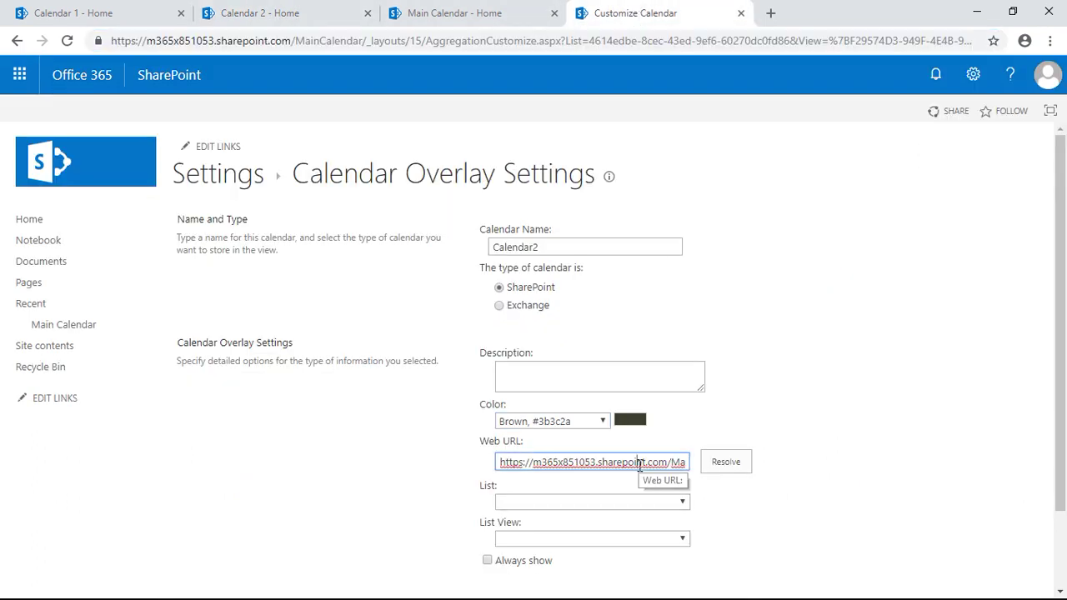
key(ctrl+a)
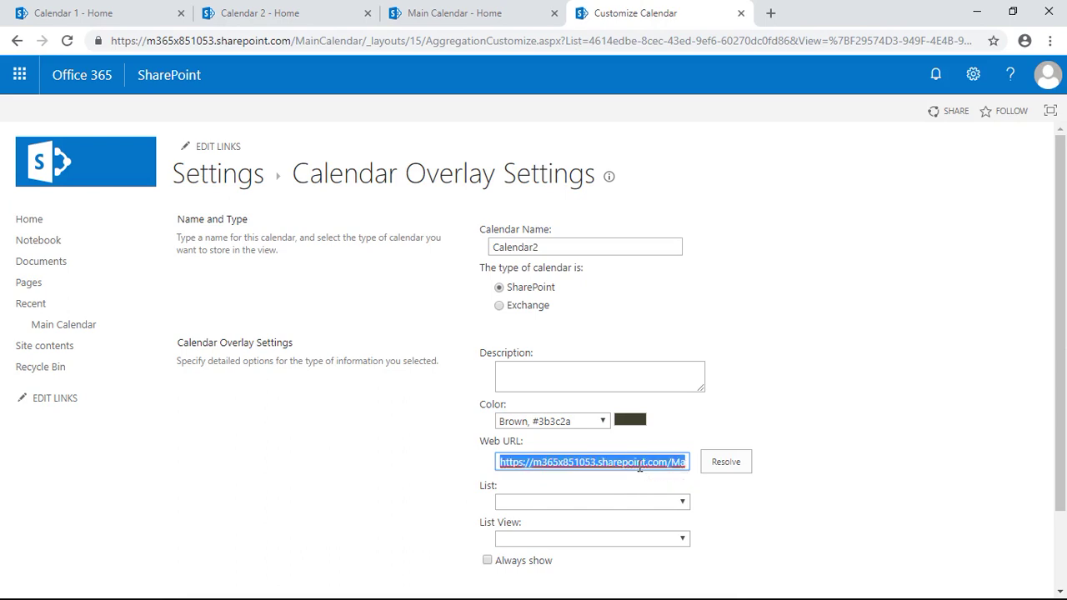
key(ctrl+v)
click(726, 462)
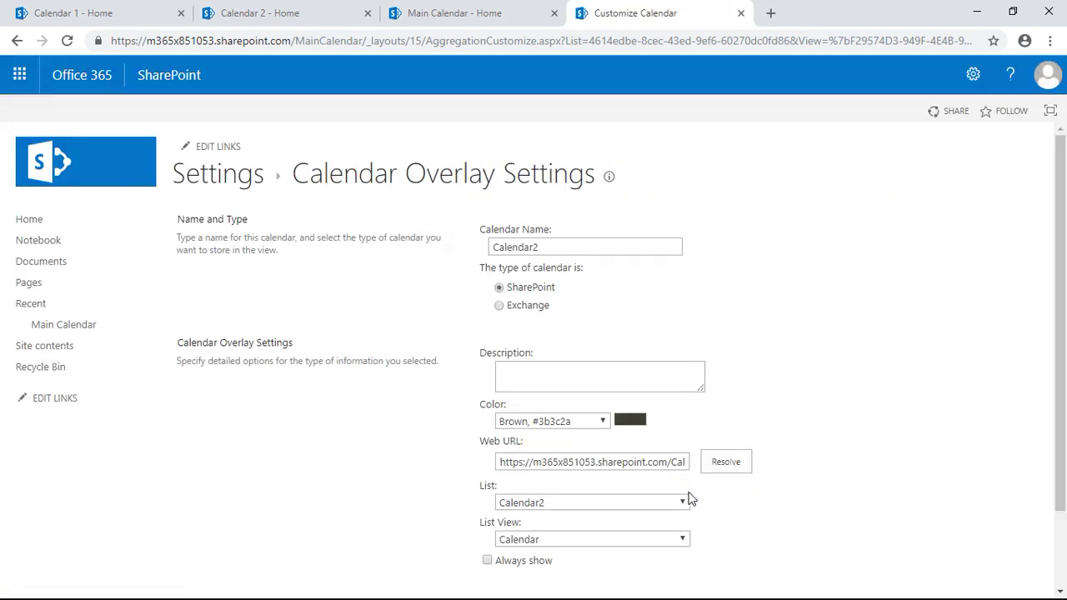
Step: Keep Calendar2 as the source list, tick Always show, and save the overlay
click(683, 505)
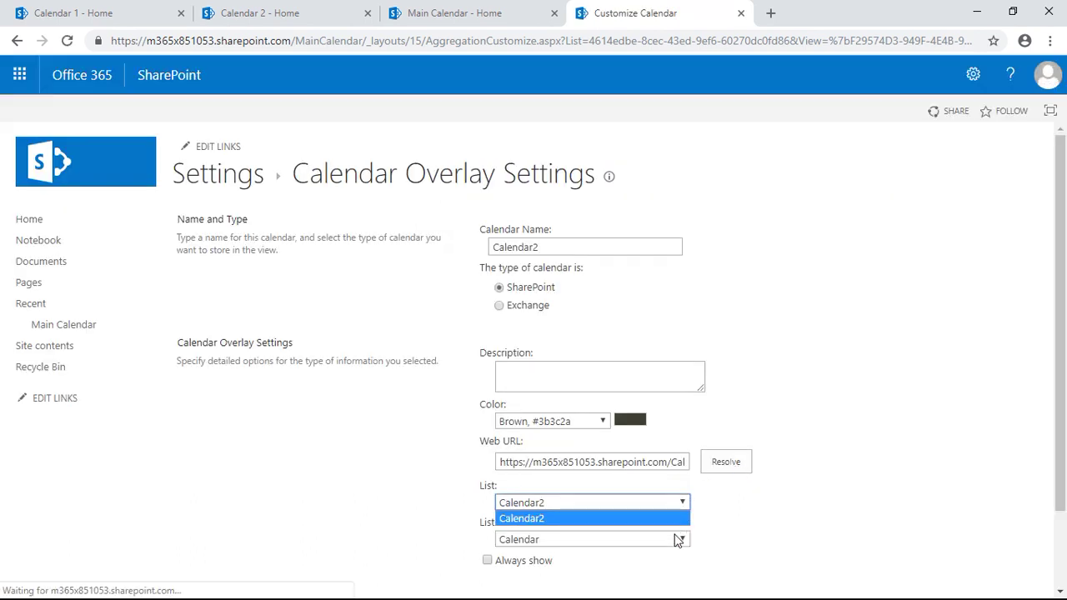
click(727, 544)
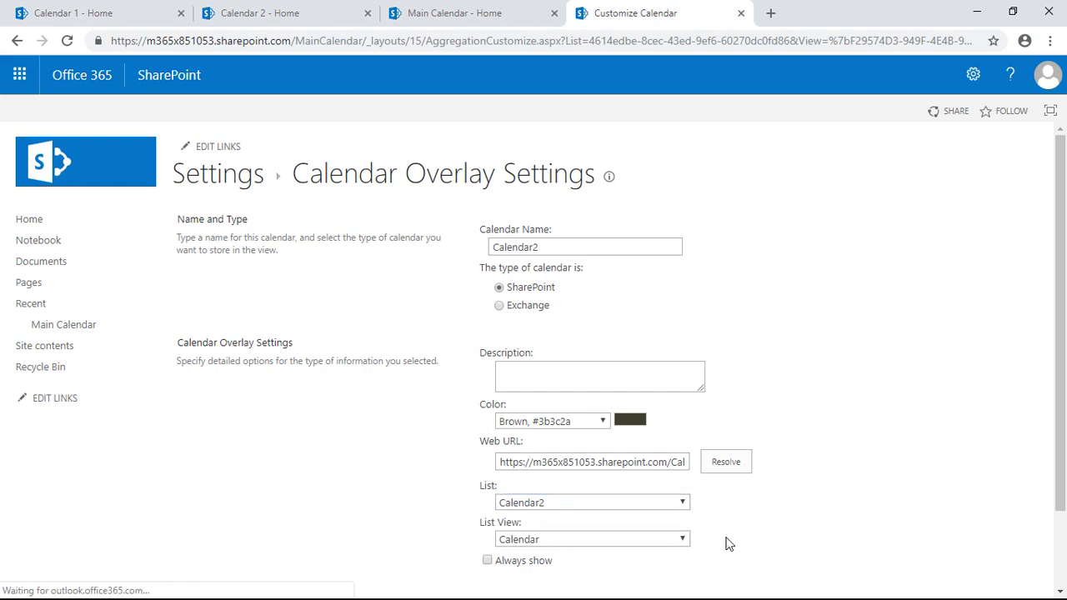
click(681, 504)
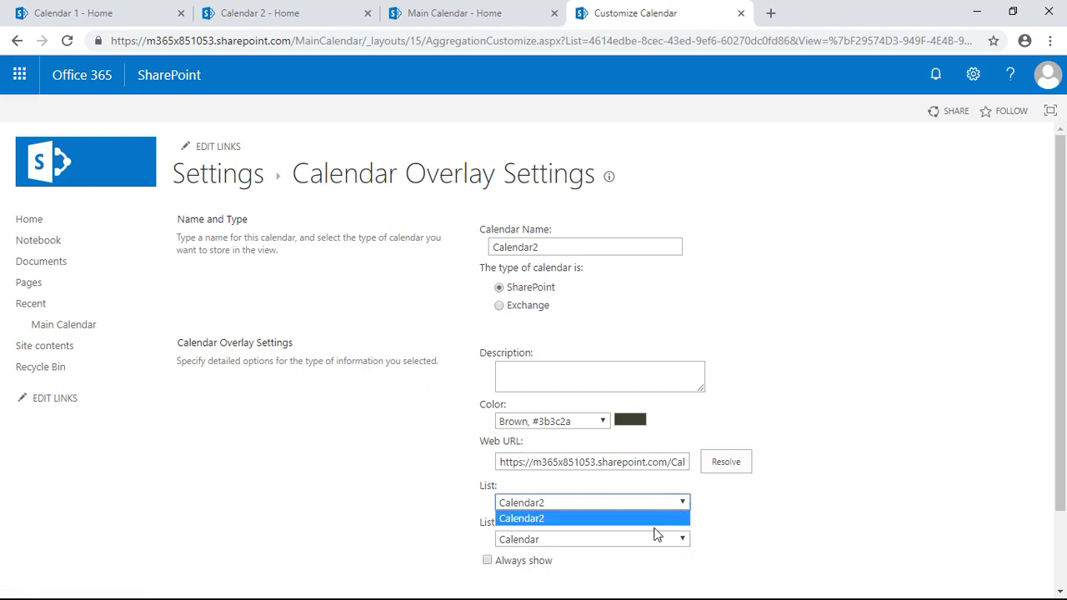
click(694, 523)
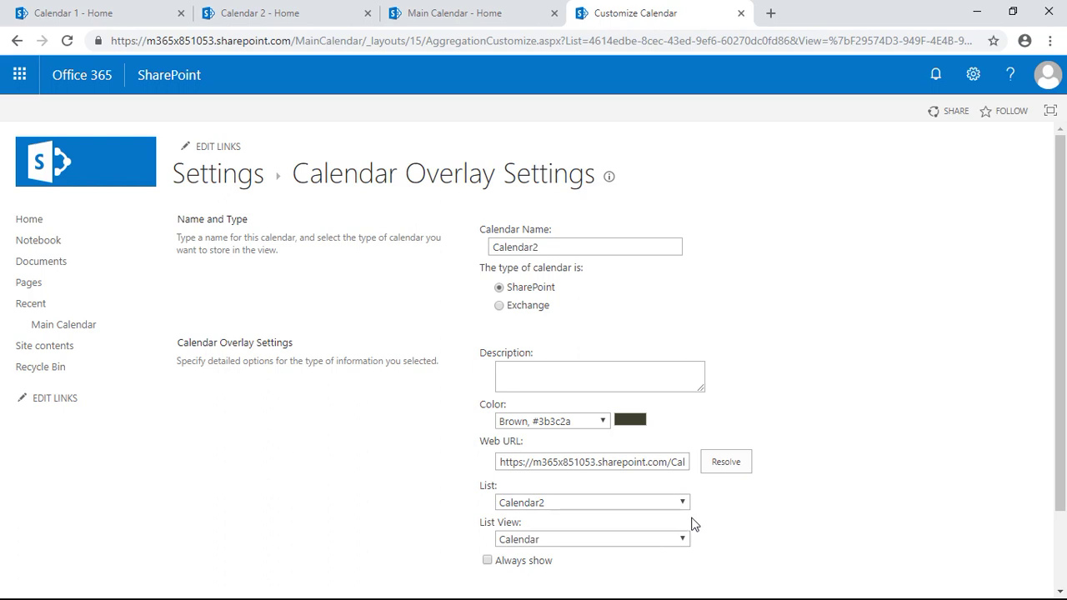
click(685, 508)
click(684, 508)
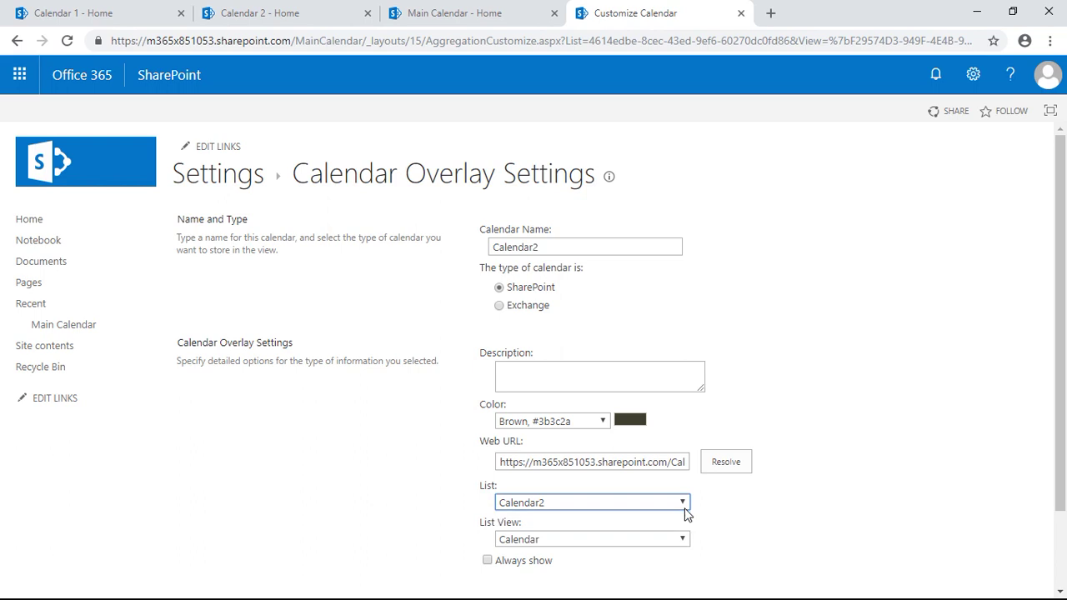
click(488, 561)
scroll(1048, 297, down, 1)
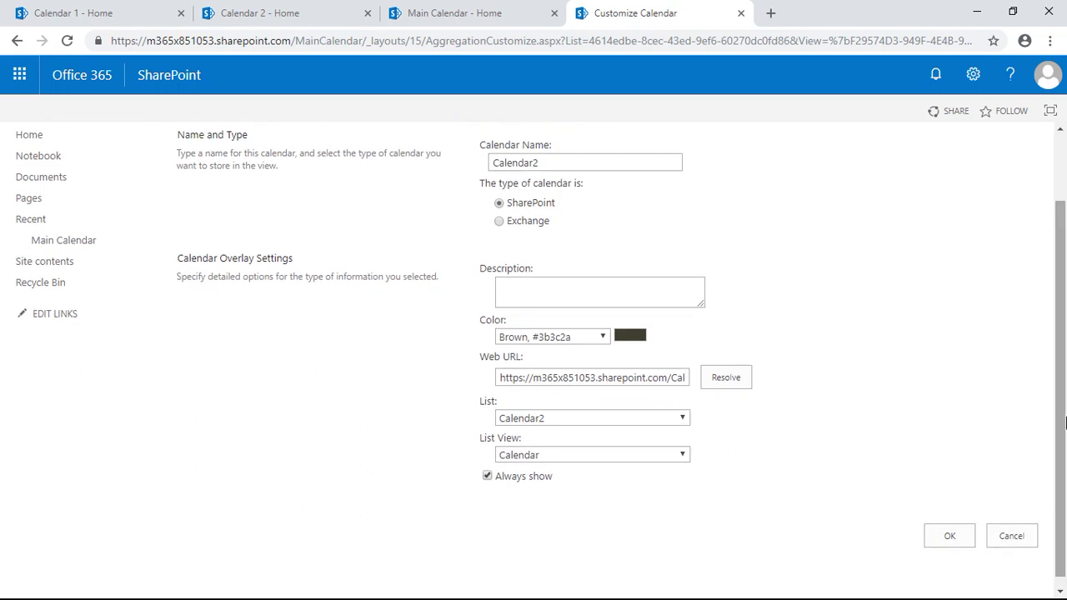
click(956, 544)
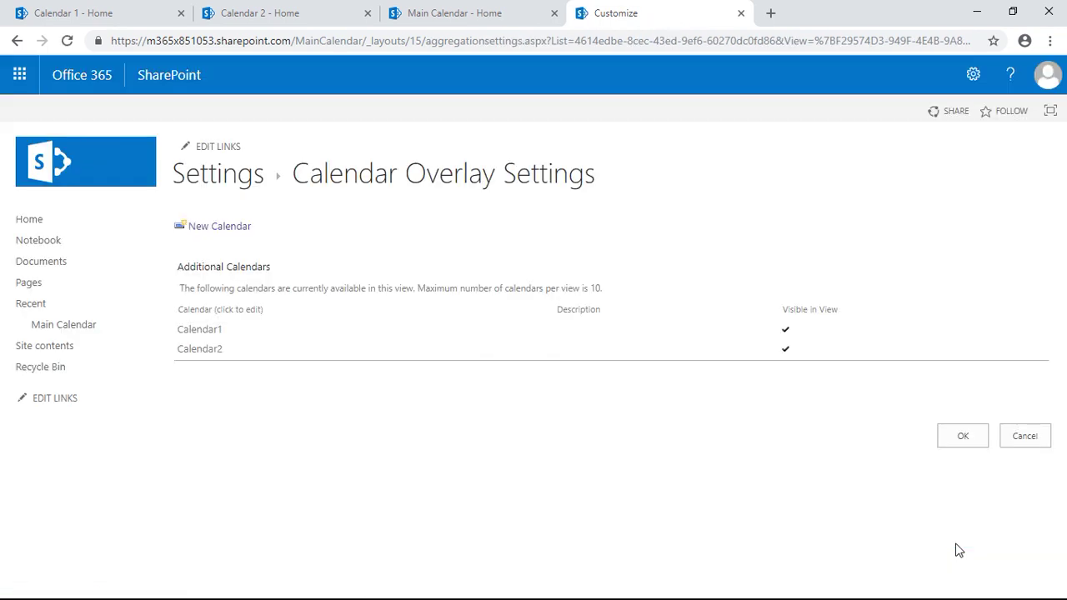
Step: Confirm the Calendar1 and Calendar2 overlays and return to the Main Calendar view
click(965, 437)
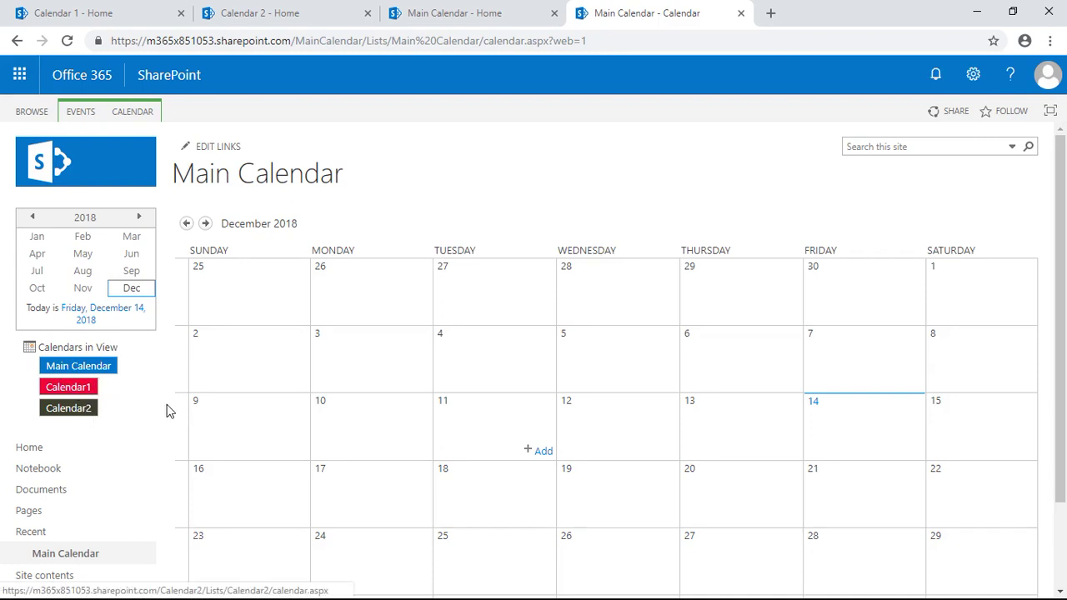
Step: Open the Calendar1 and Calendar2 calendars from their quick links and close both home tabs
click(106, 12)
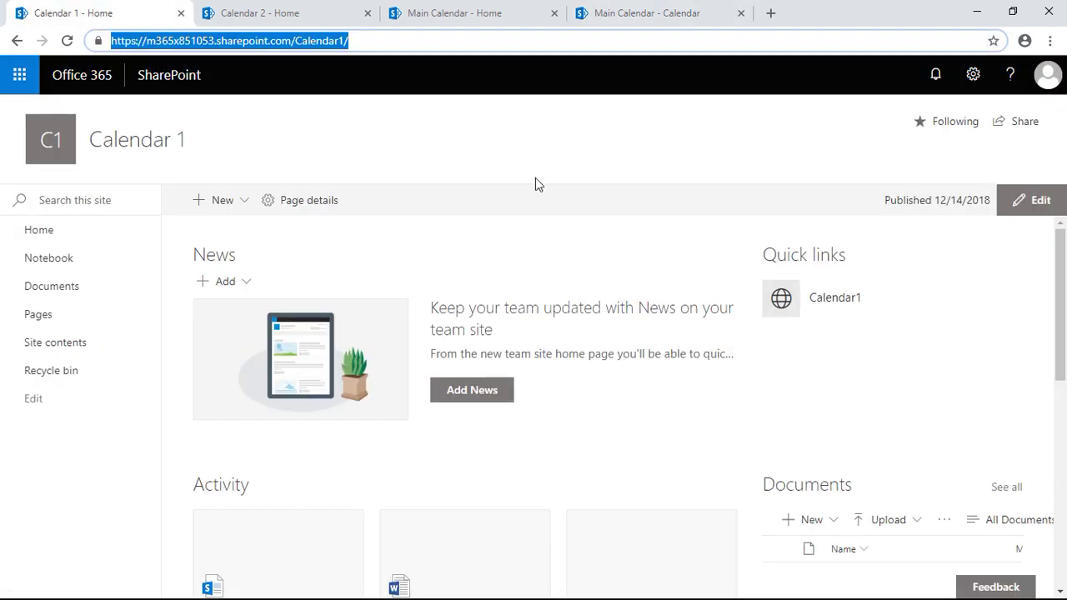
click(837, 296)
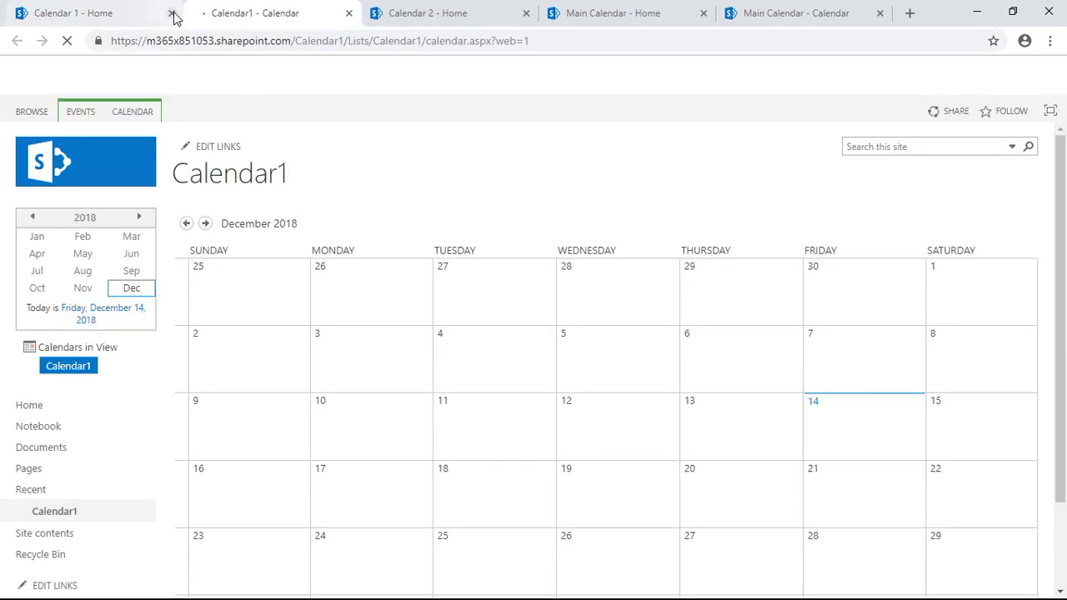
click(172, 13)
click(330, 13)
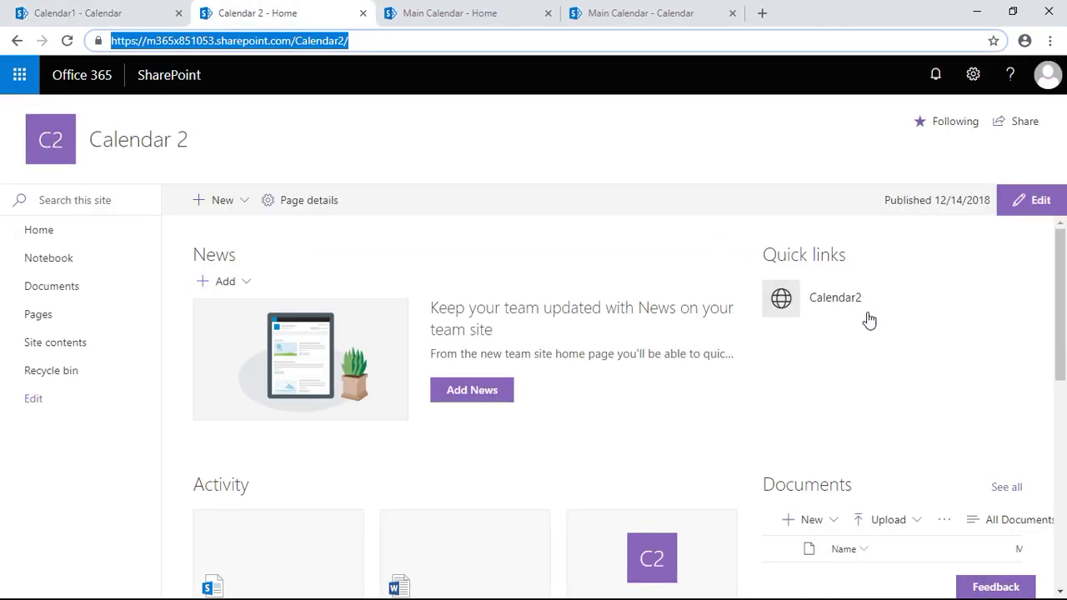
click(832, 296)
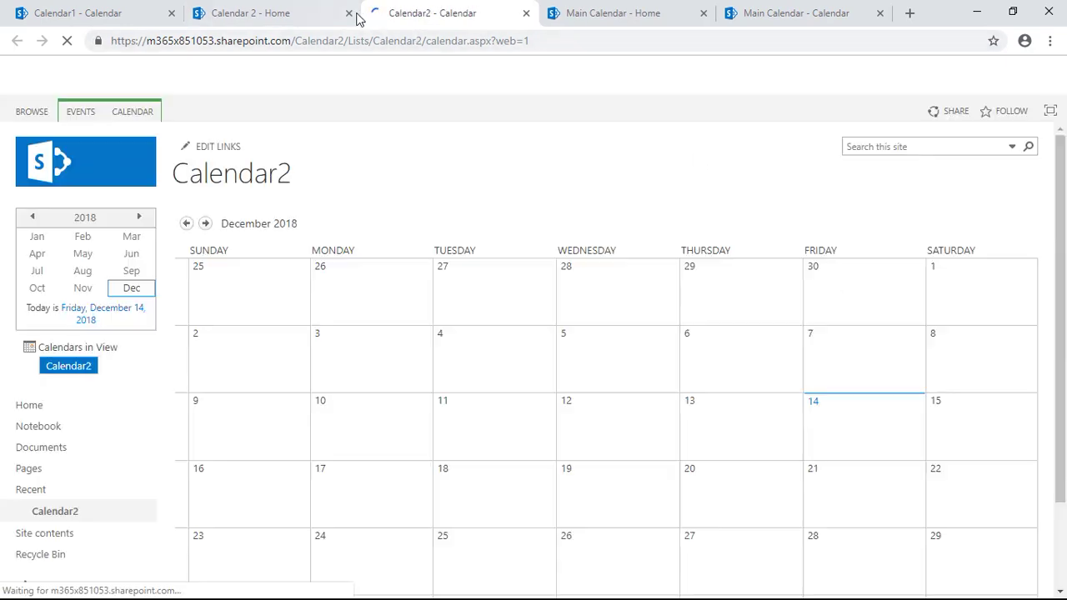
click(349, 14)
Step: Check the calendar tabs, then start a new event in the Calendar2 month view
click(33, 10)
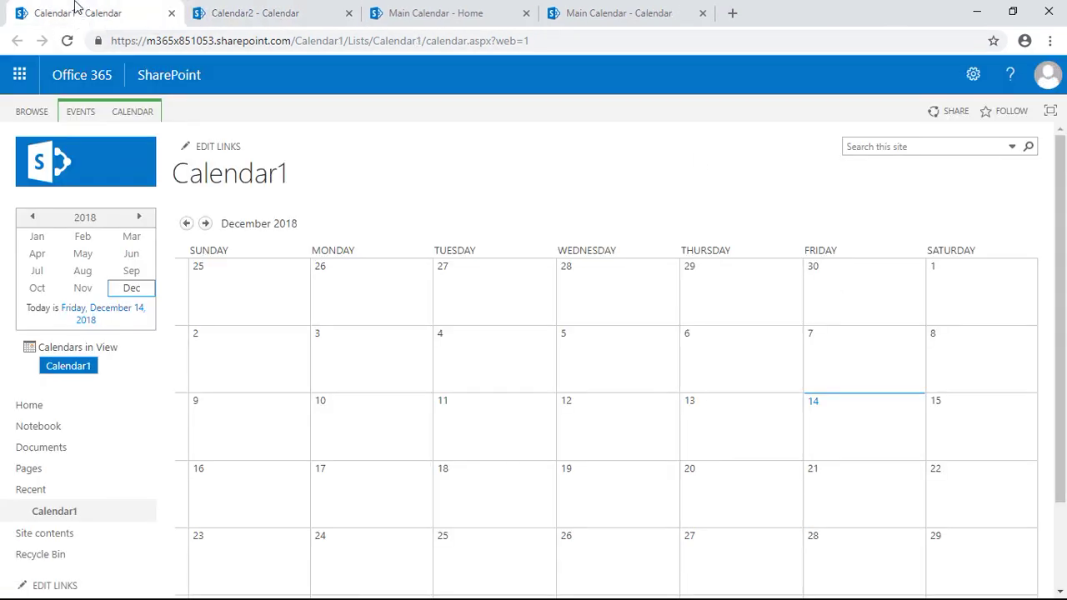
click(297, 15)
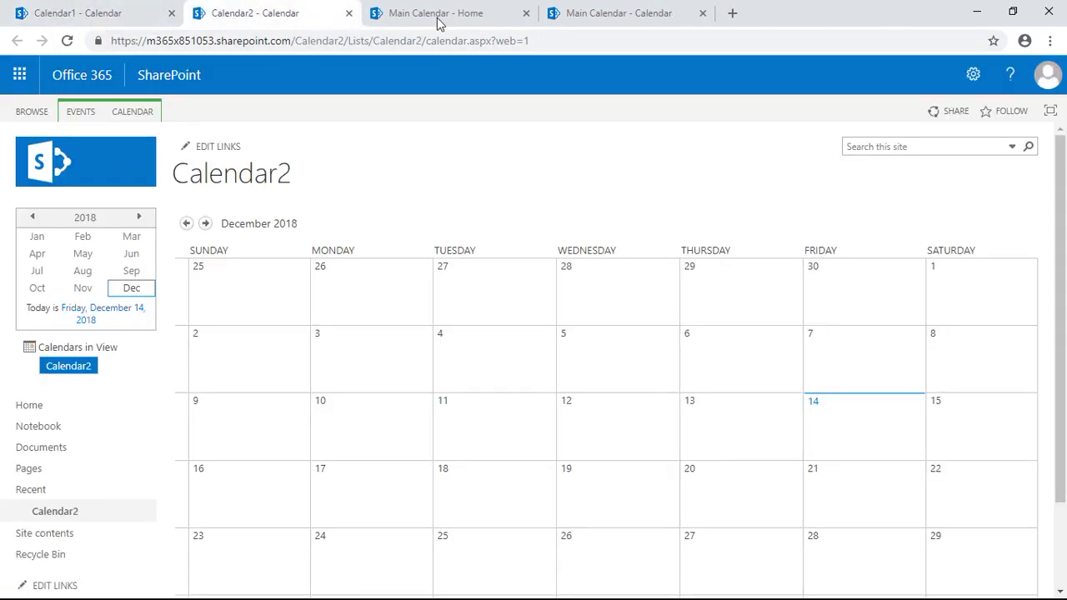
click(596, 11)
click(284, 12)
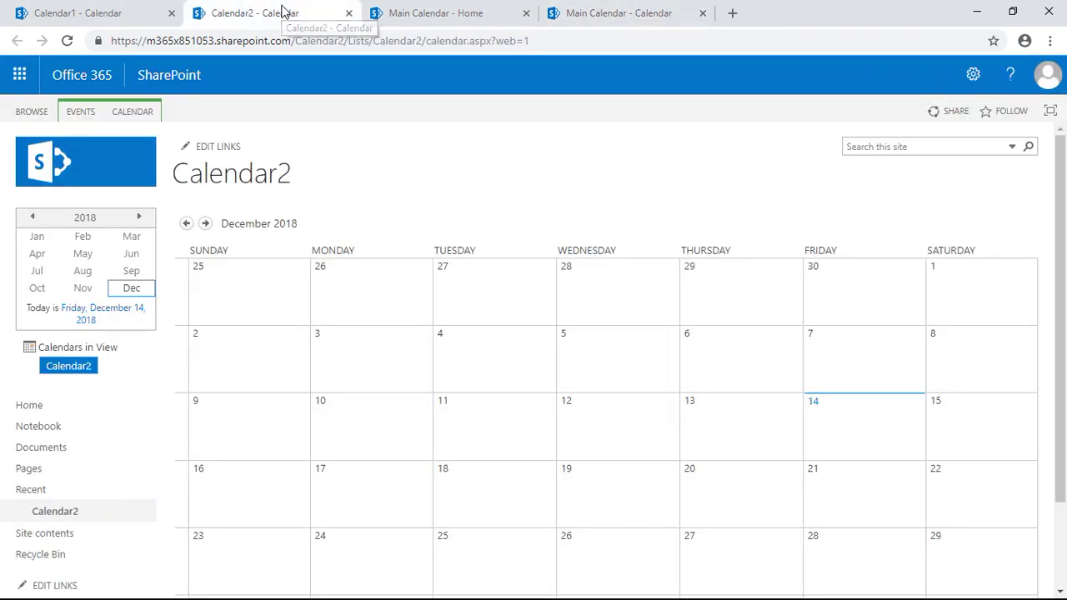
click(41, 10)
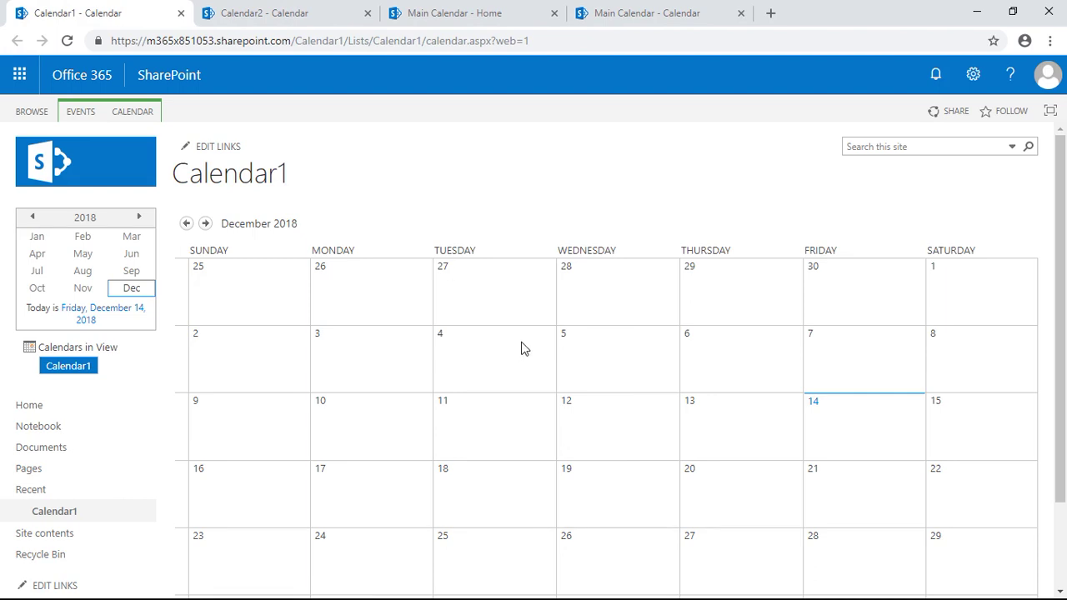
click(529, 378)
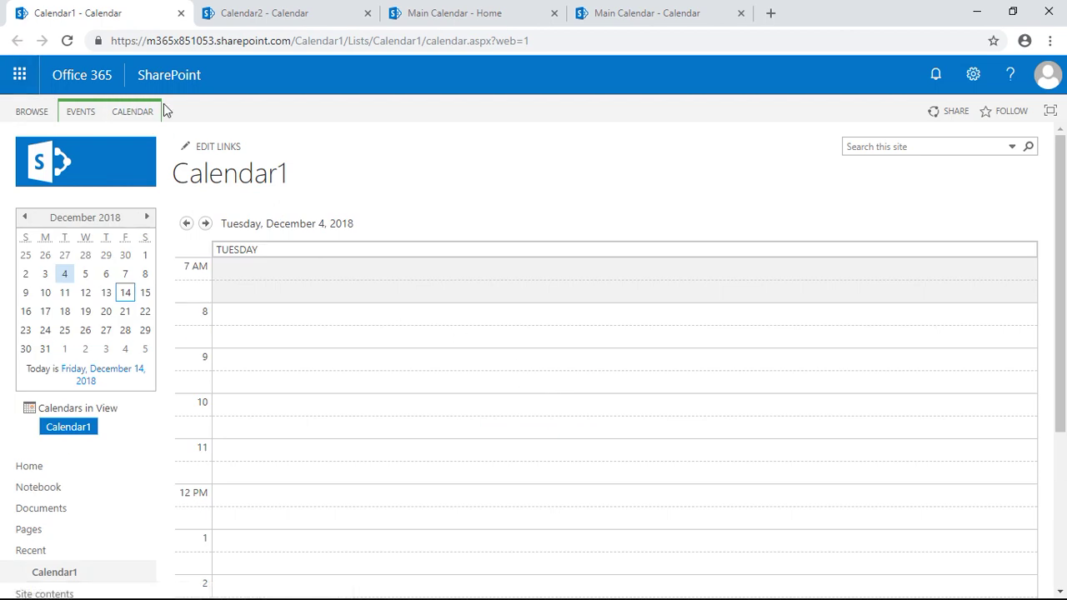
click(261, 10)
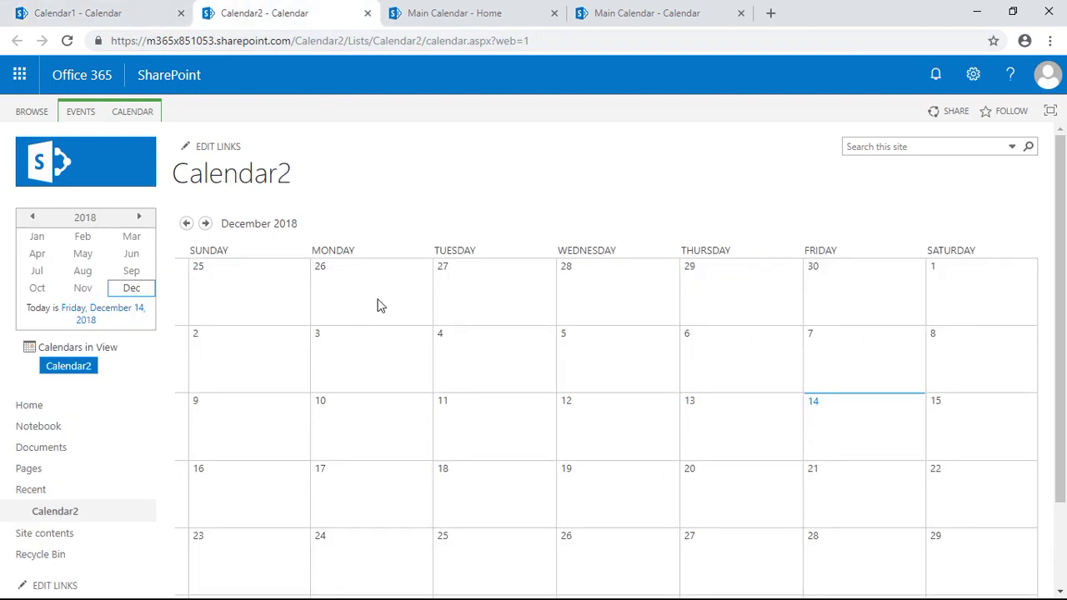
click(417, 317)
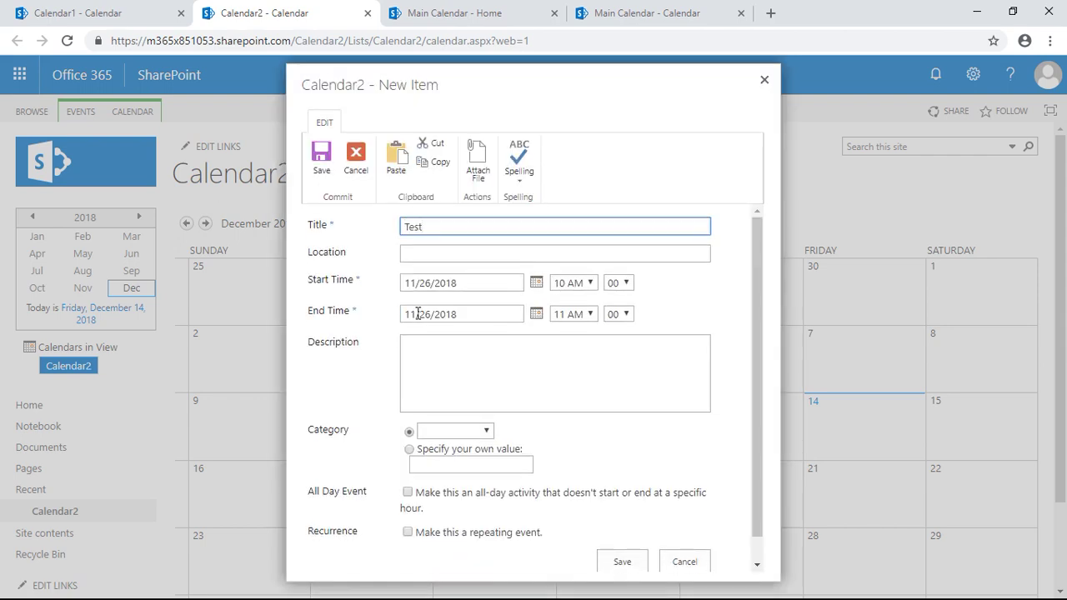
Step: Give Test Event dates 12/19/2018 to 12/20/2018 and category Meeting, then save it
click(536, 283)
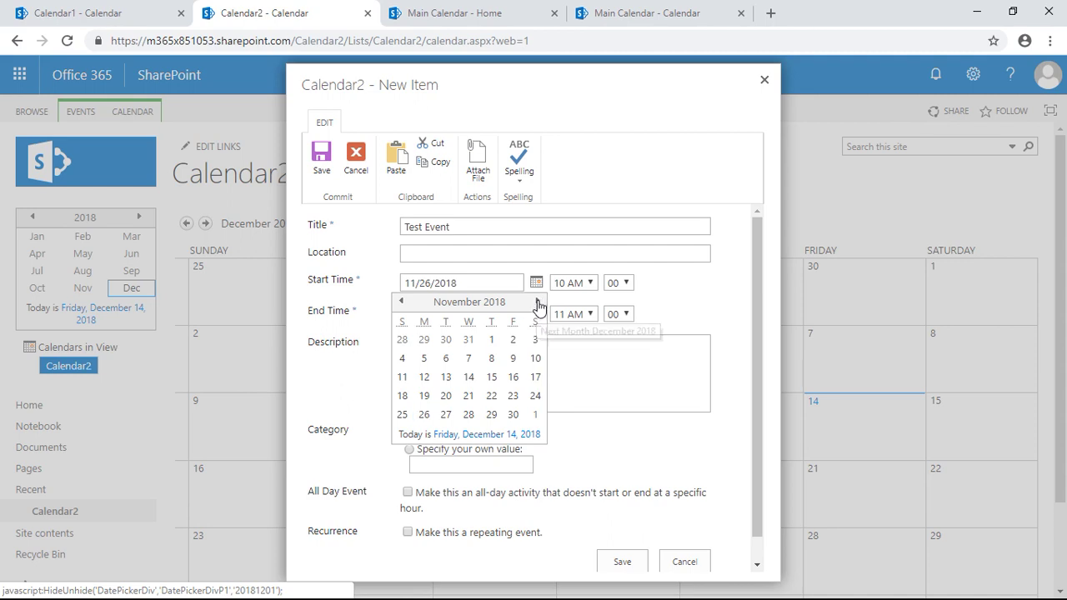
click(538, 303)
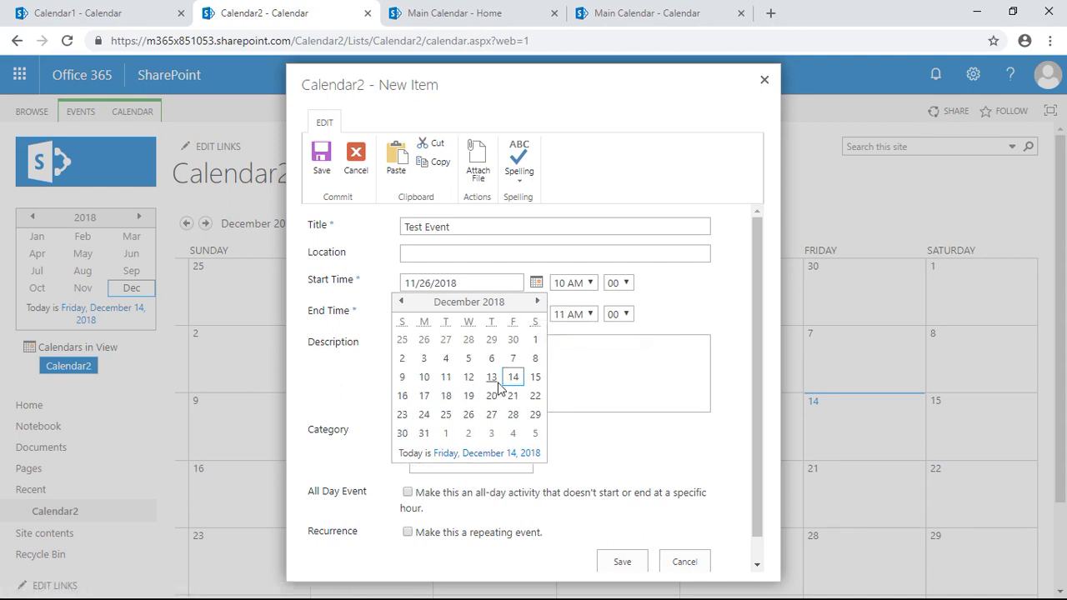
click(468, 395)
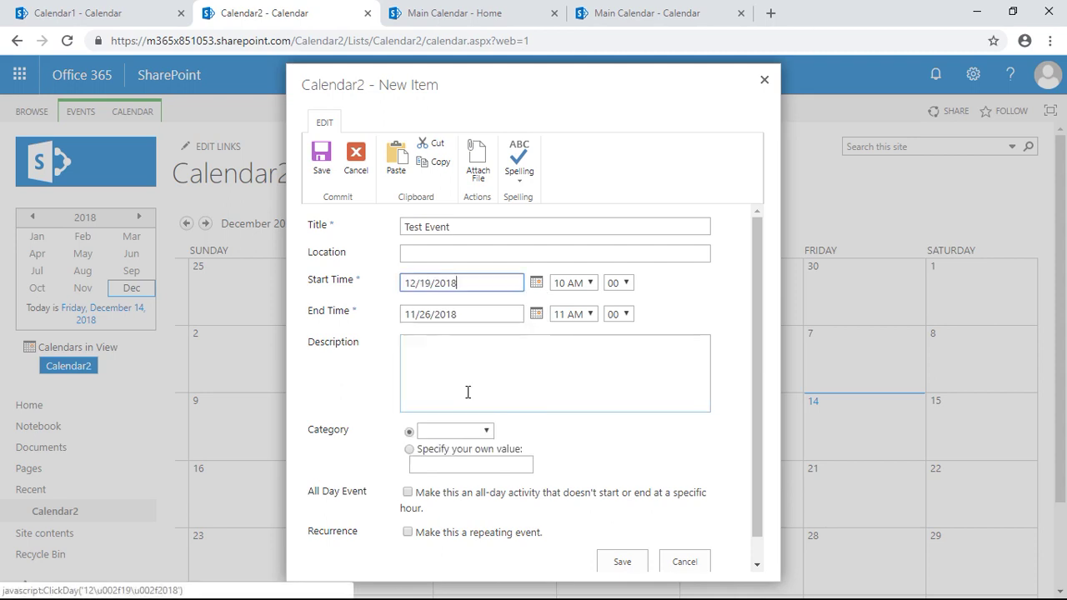
click(535, 314)
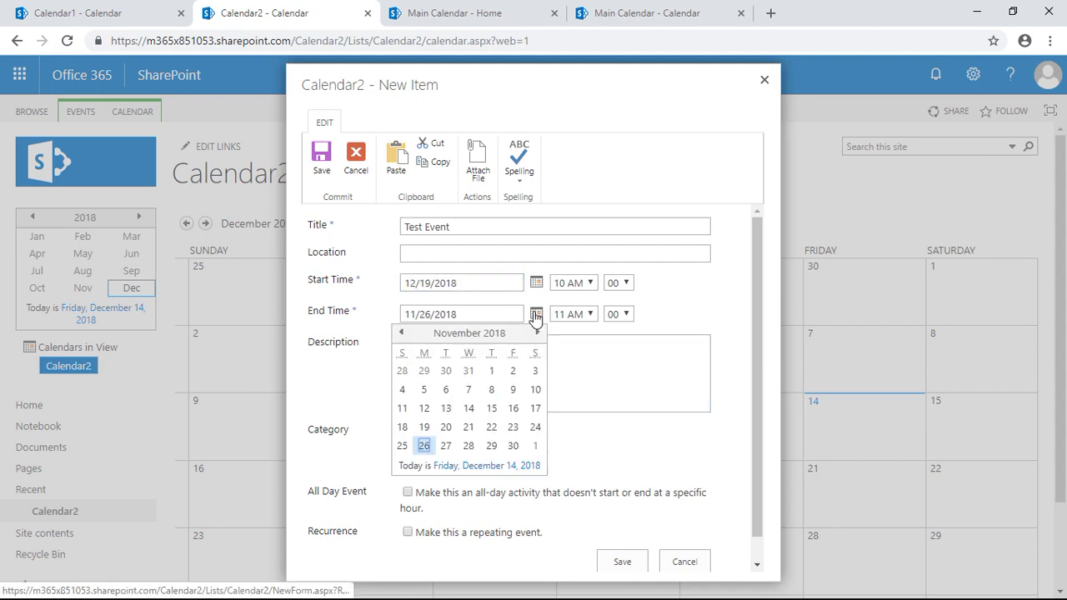
click(538, 332)
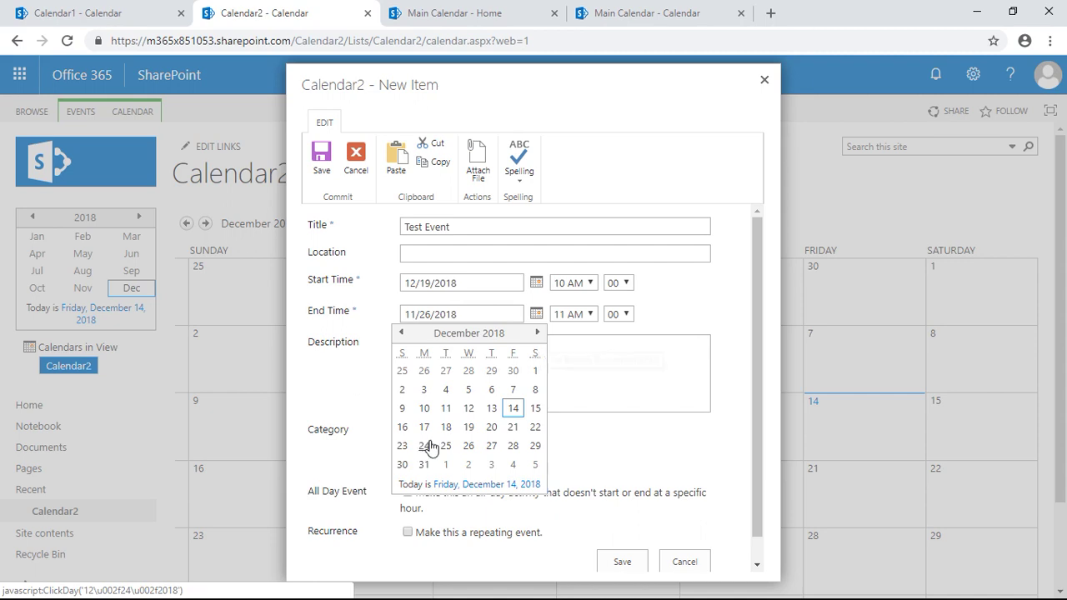
click(491, 427)
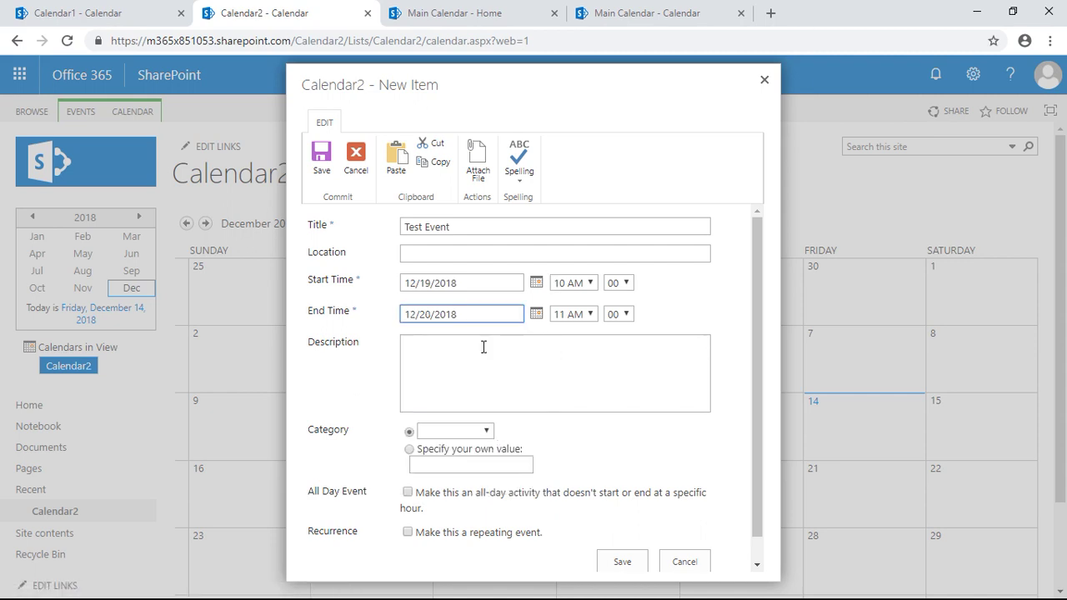
click(465, 434)
click(464, 460)
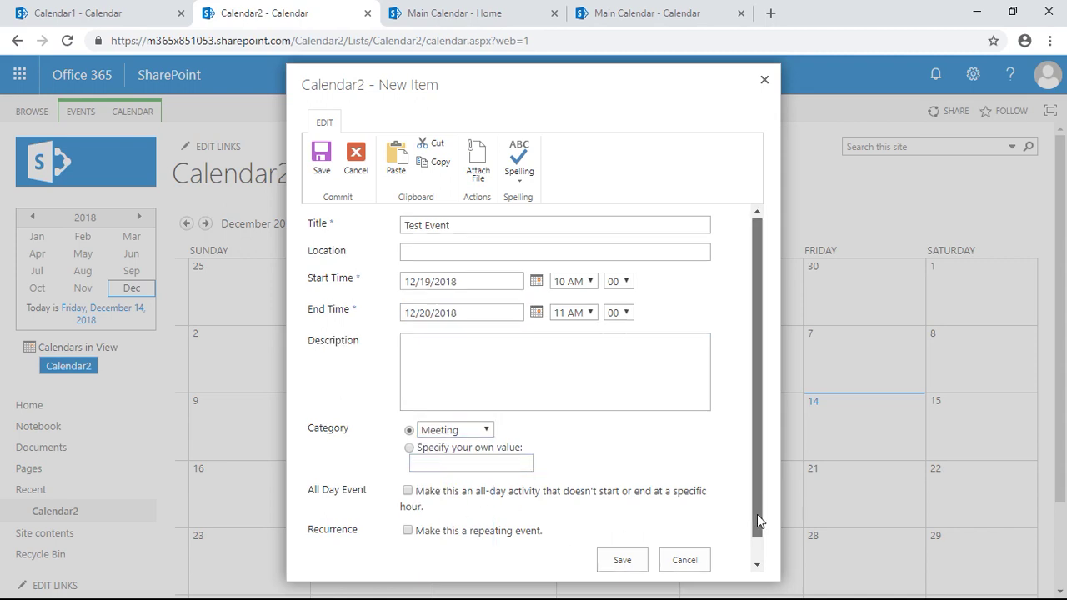
scroll(757, 501, down, 1)
click(622, 537)
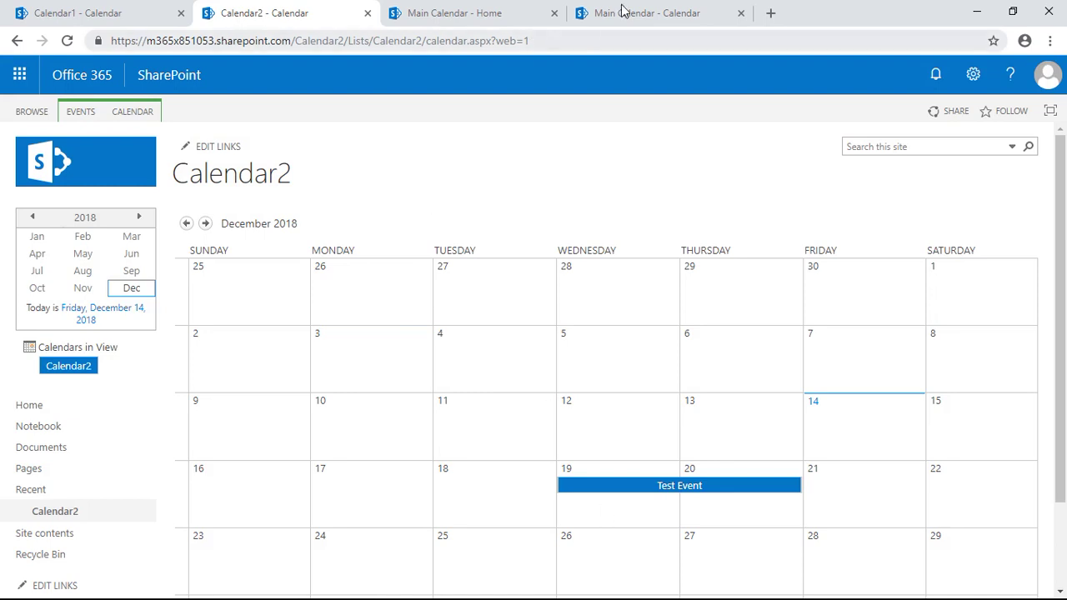
Step: Close the extra Main Calendar home tab, reload the overlay view, then pick December 25 in Calendar1
click(525, 13)
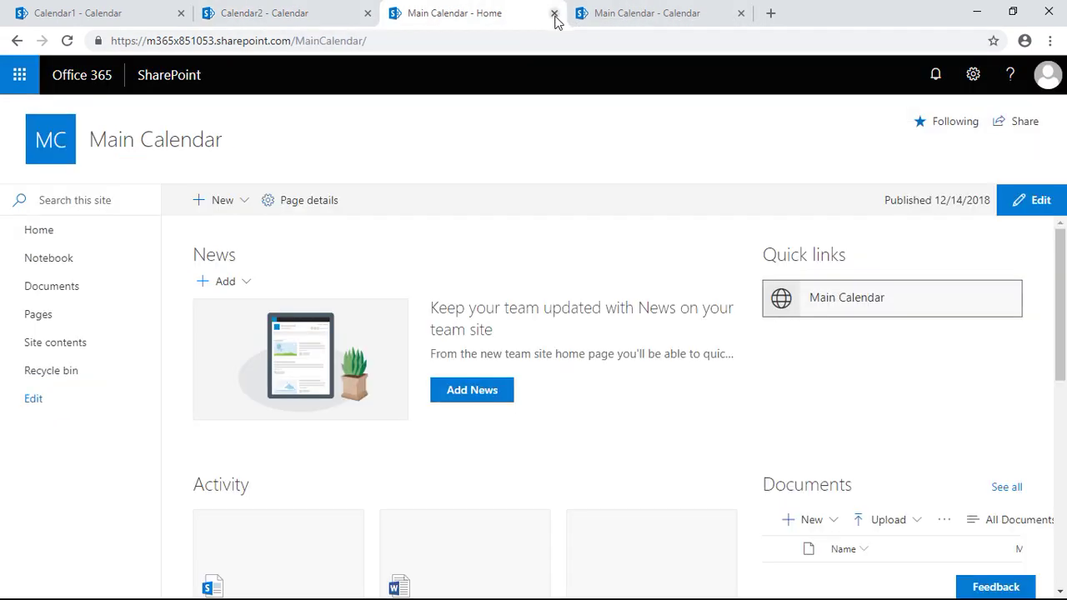
click(554, 12)
click(68, 41)
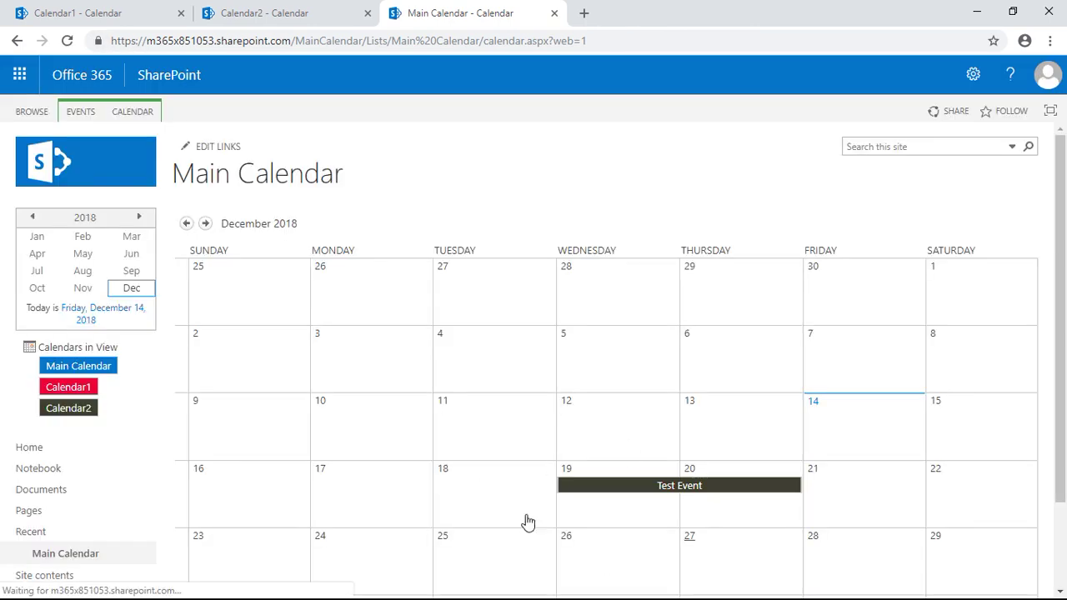
click(94, 14)
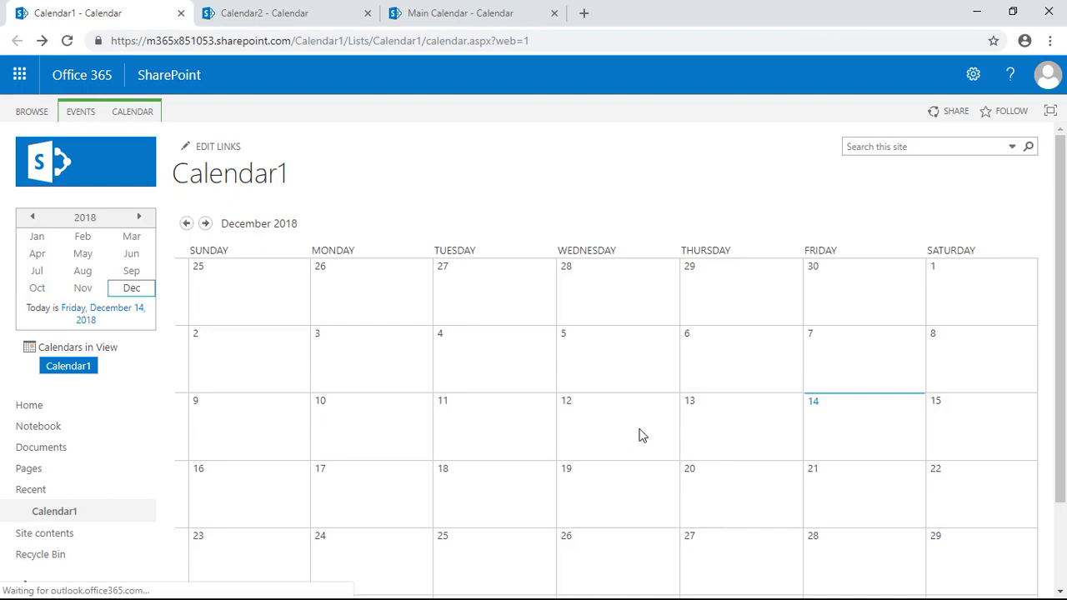
click(493, 557)
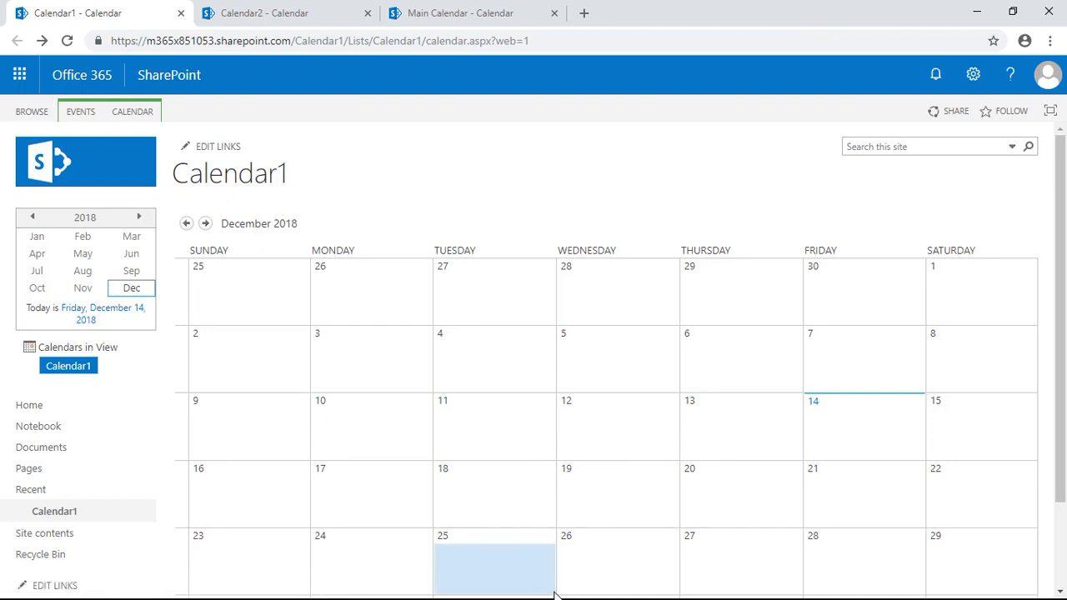
Step: Create 'Test Event 2' in Calendar1 on December 25, 10–11 AM, categorised Holiday
mouse_move(500, 558)
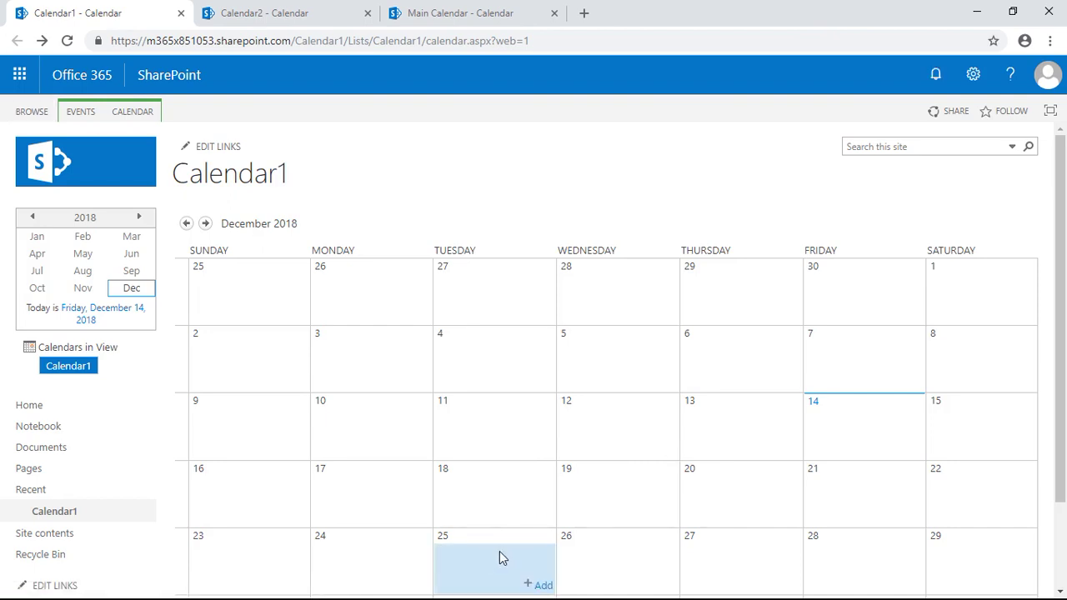
click(540, 584)
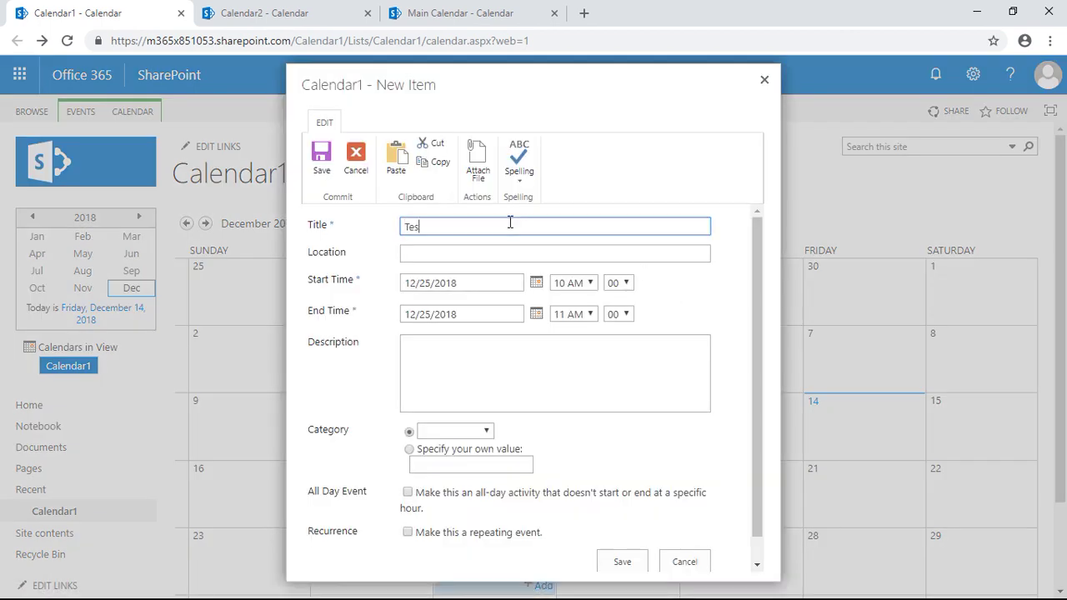
text(Test Event 2)
click(482, 255)
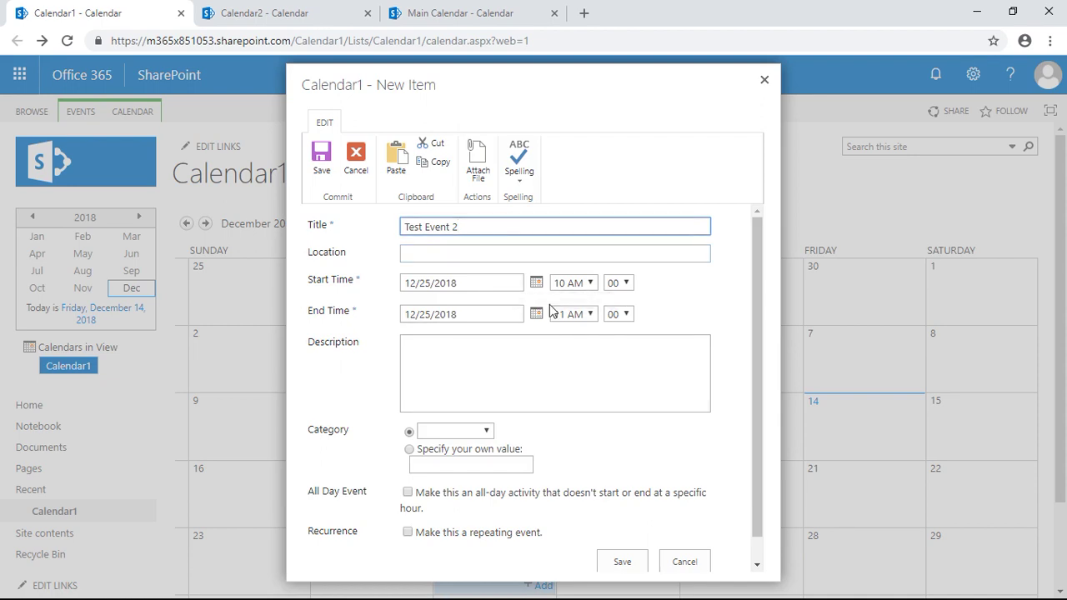
click(480, 435)
click(465, 506)
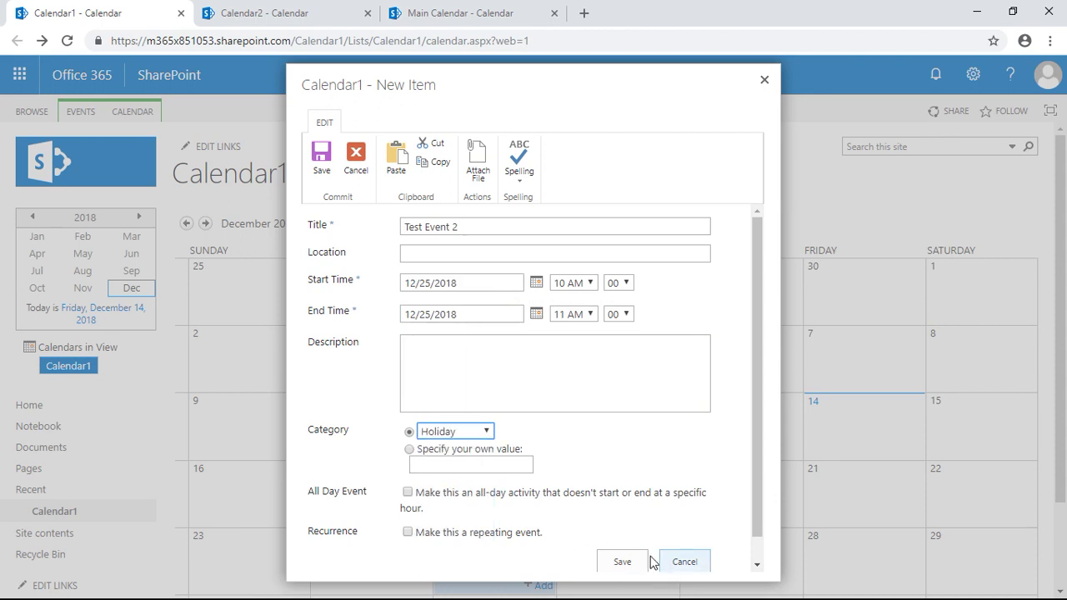
click(620, 561)
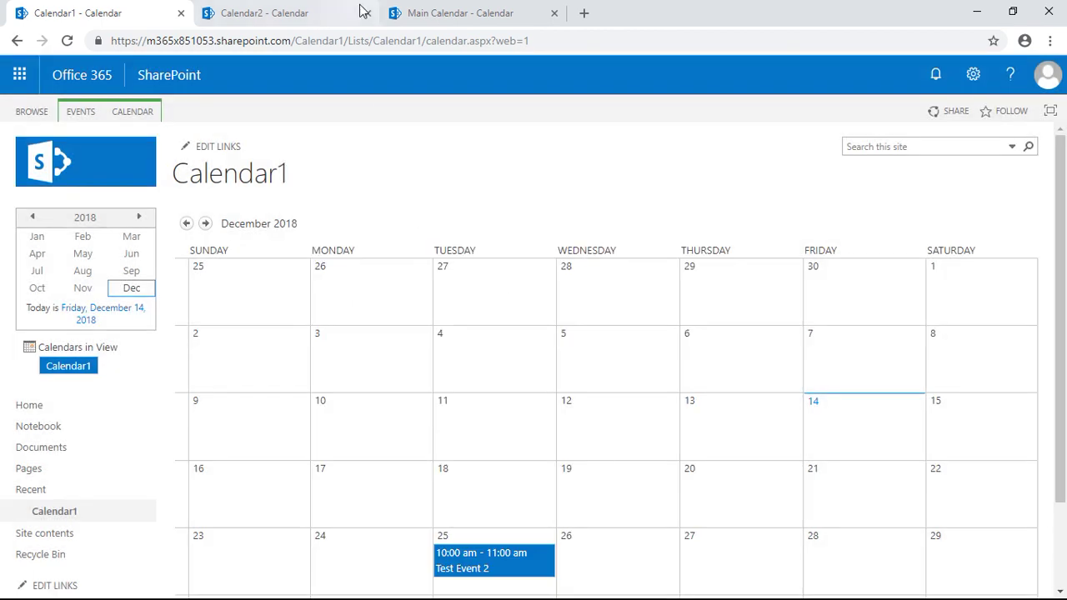
Step: Flip back and forth between the Calendar2 and Calendar1 tabs
click(310, 11)
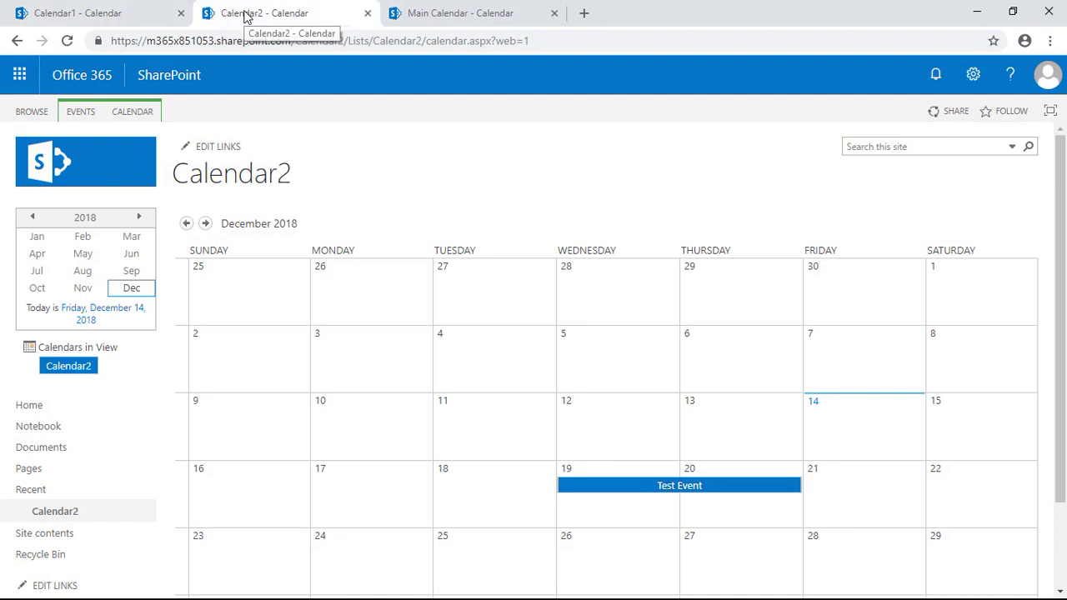
click(131, 8)
click(290, 13)
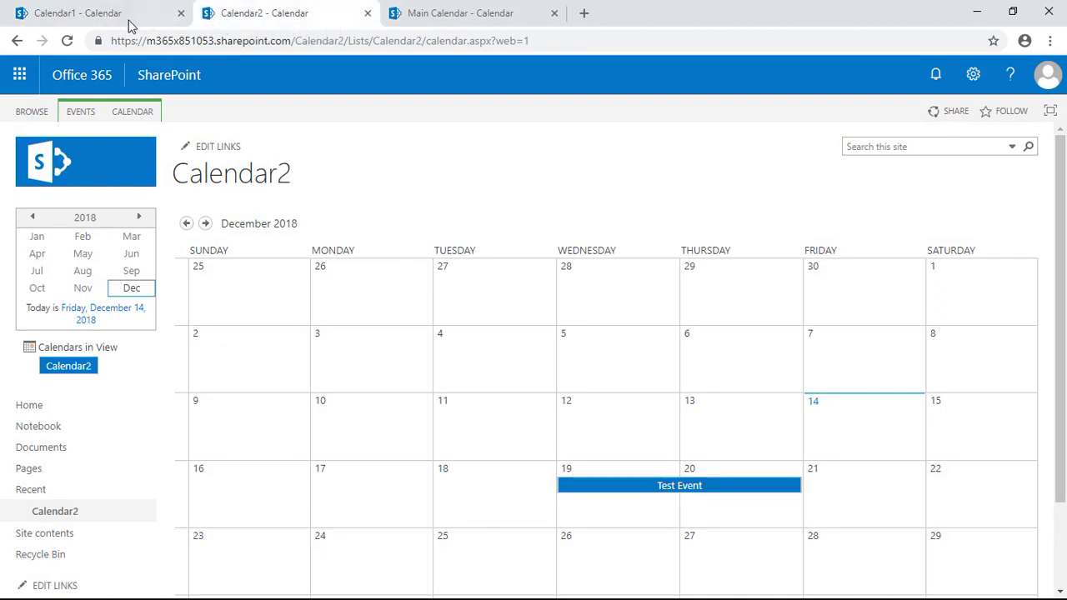
click(106, 18)
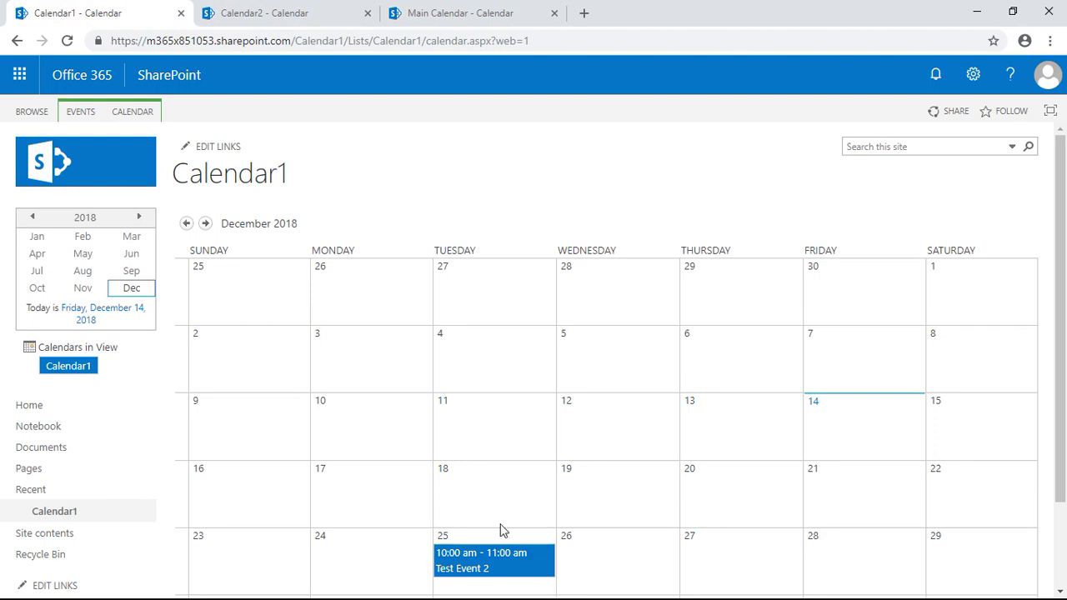
Step: Reload the Main Calendar overlay so Test Event 2 shows in red
click(275, 18)
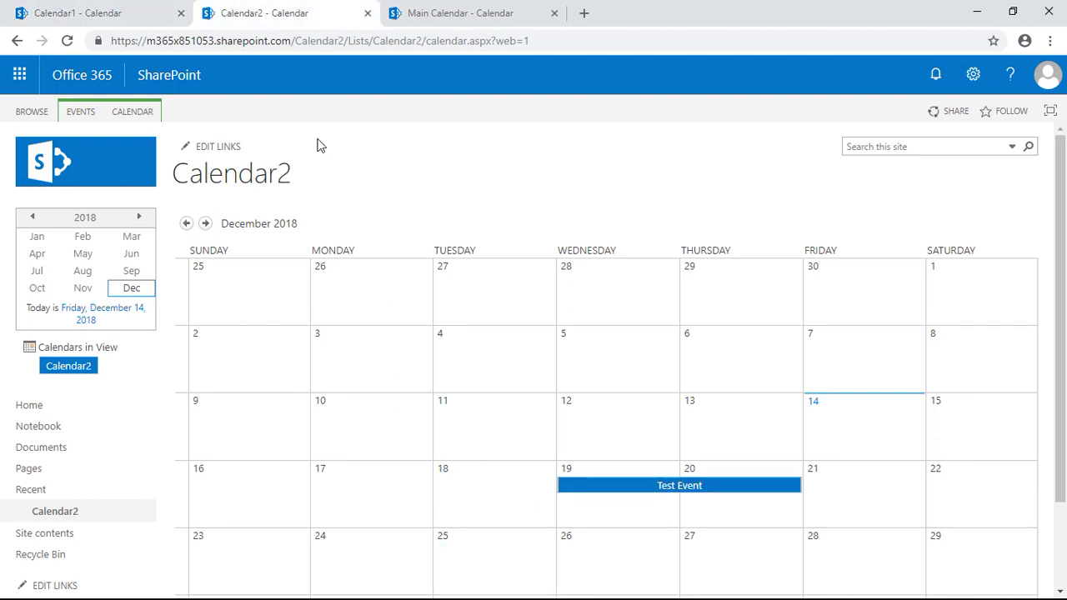
click(463, 15)
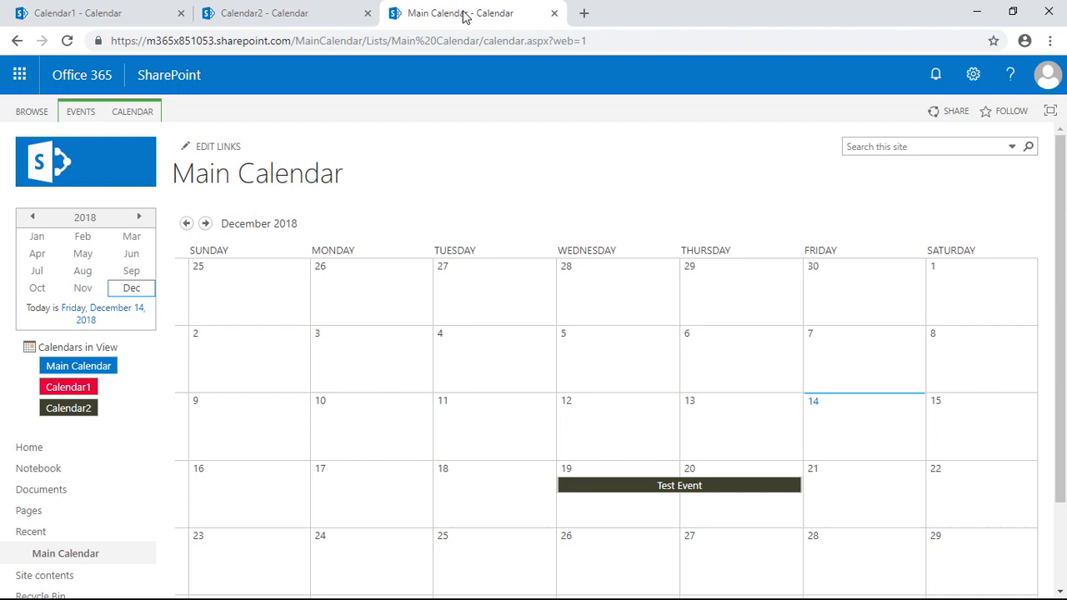
click(67, 40)
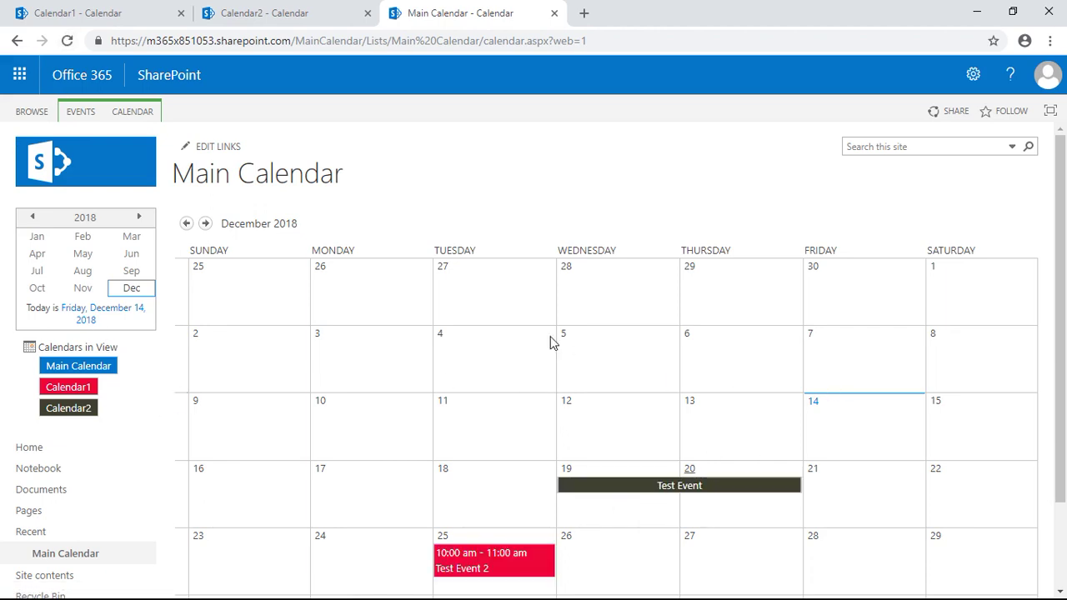
click(512, 347)
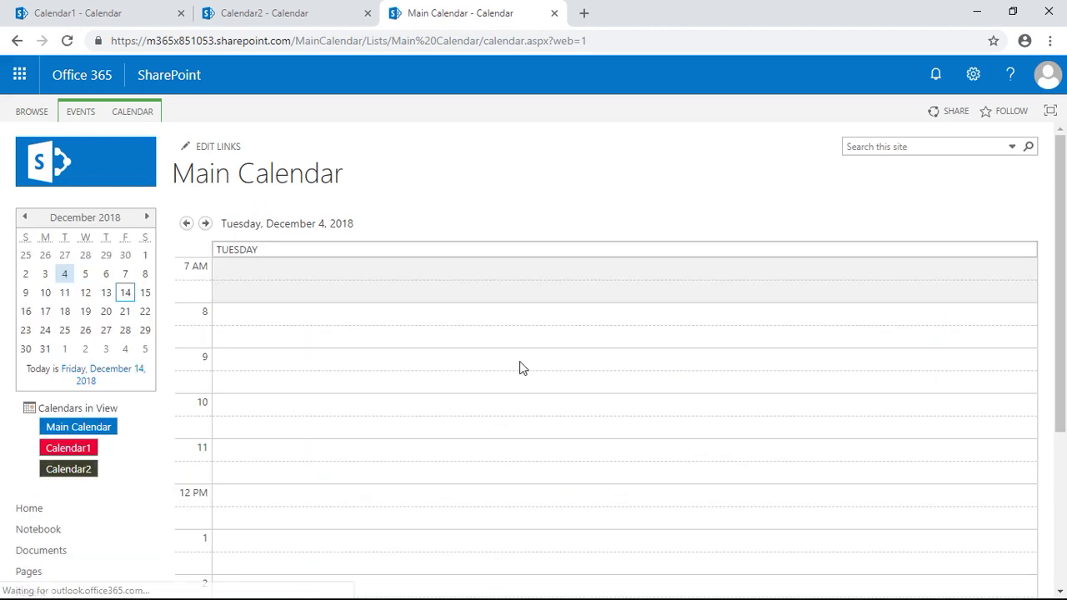
click(17, 40)
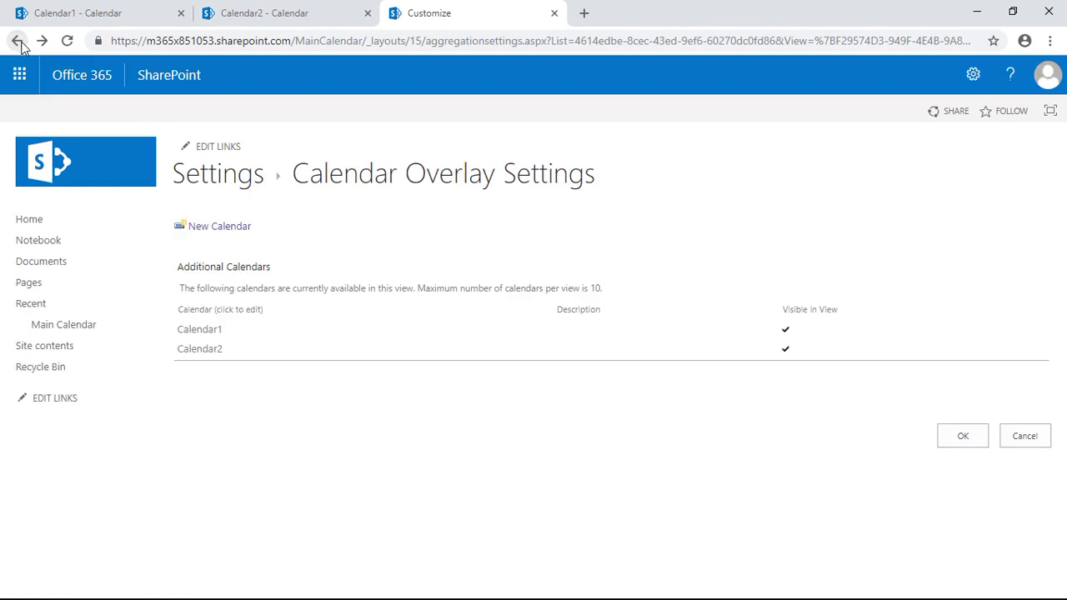
click(16, 41)
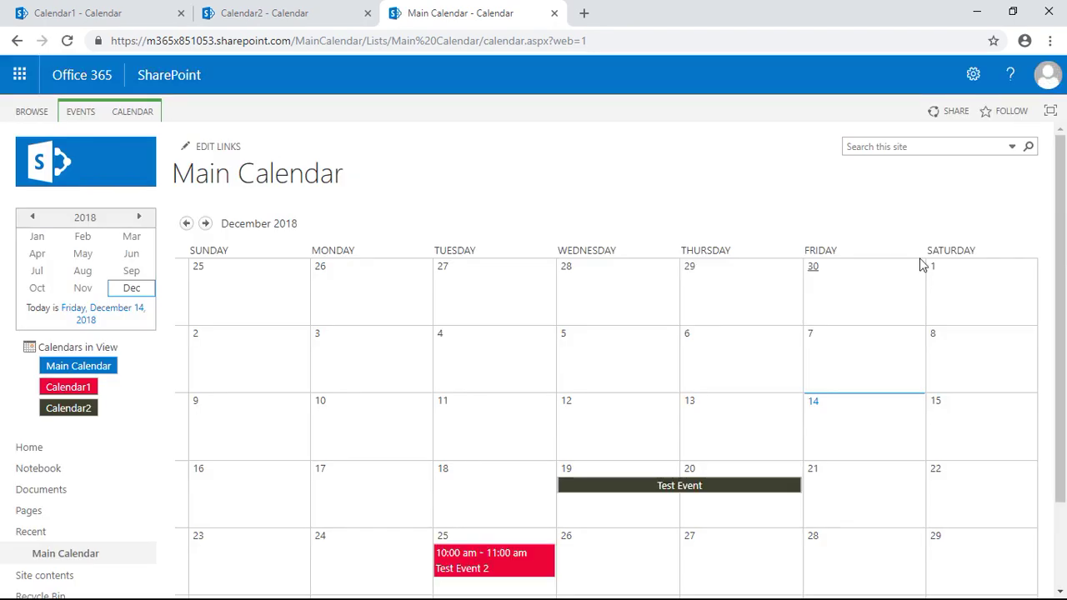
scroll(1061, 265, down, 1)
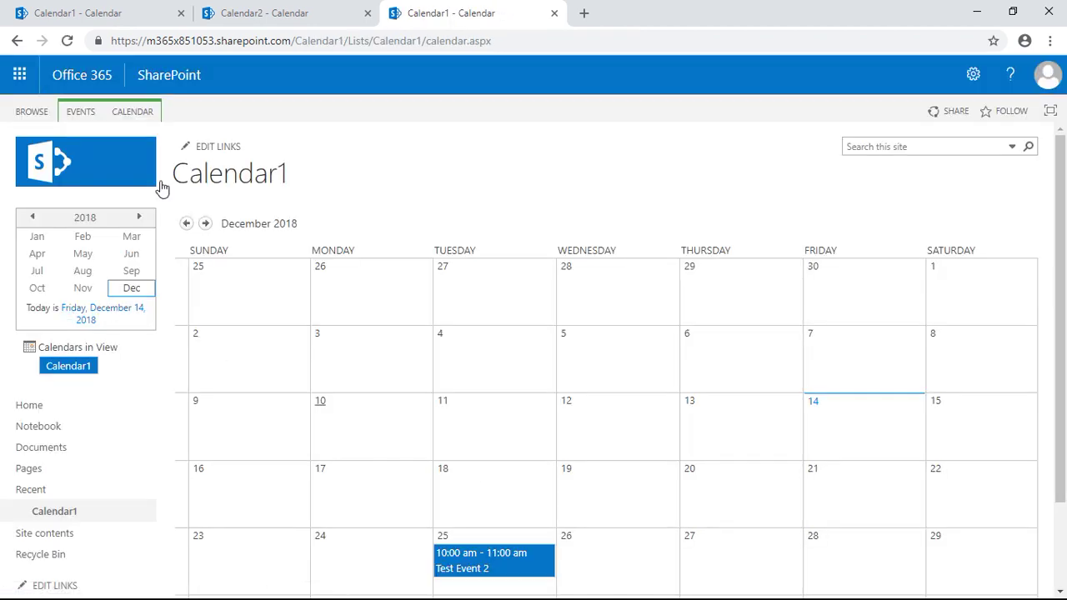
click(16, 39)
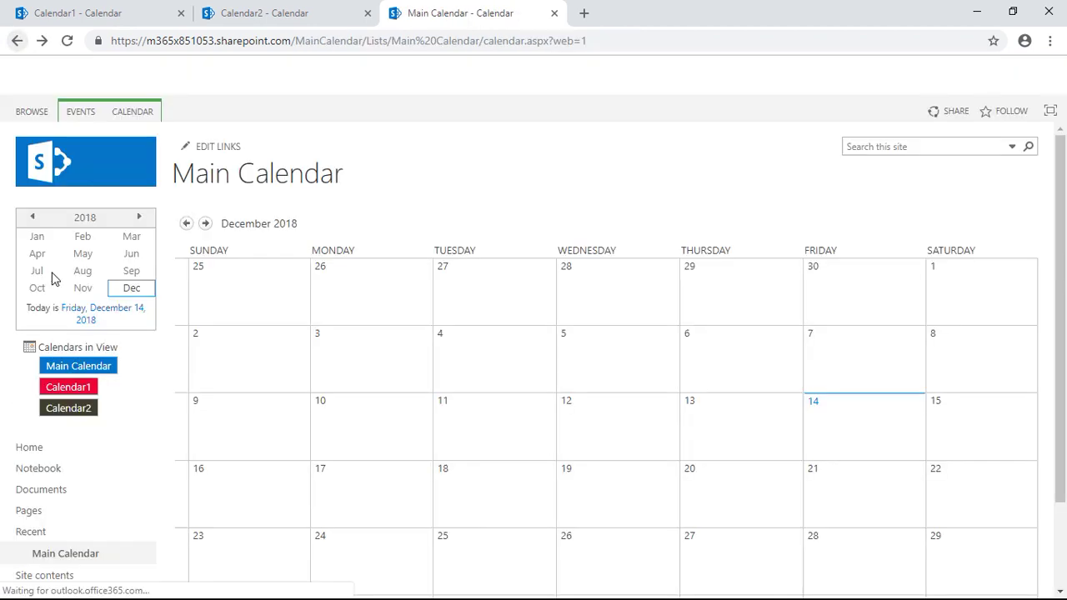
click(71, 410)
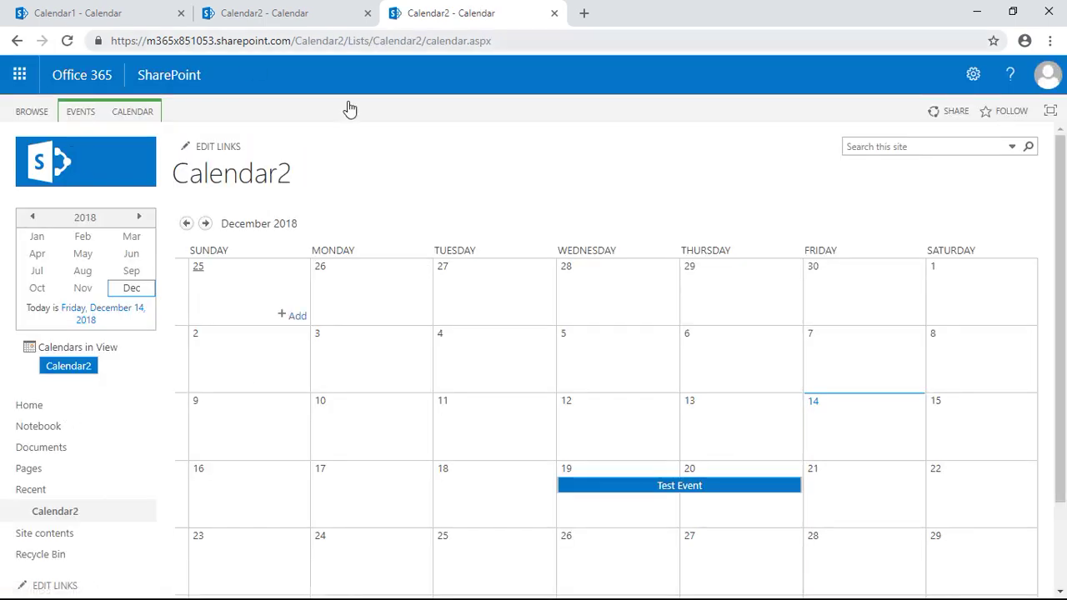
click(321, 12)
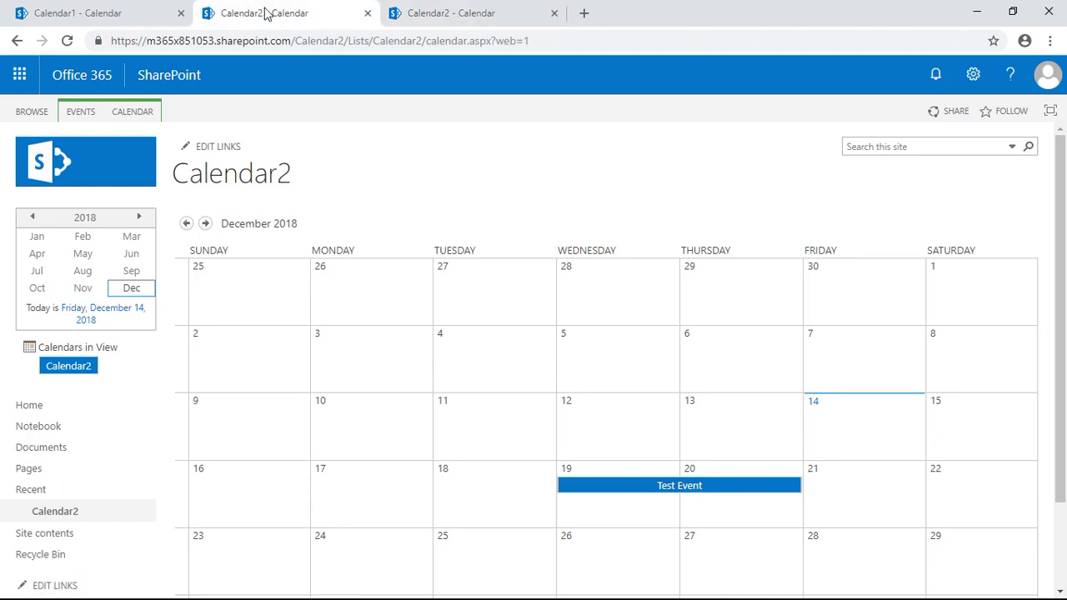
click(120, 10)
click(296, 8)
click(428, 7)
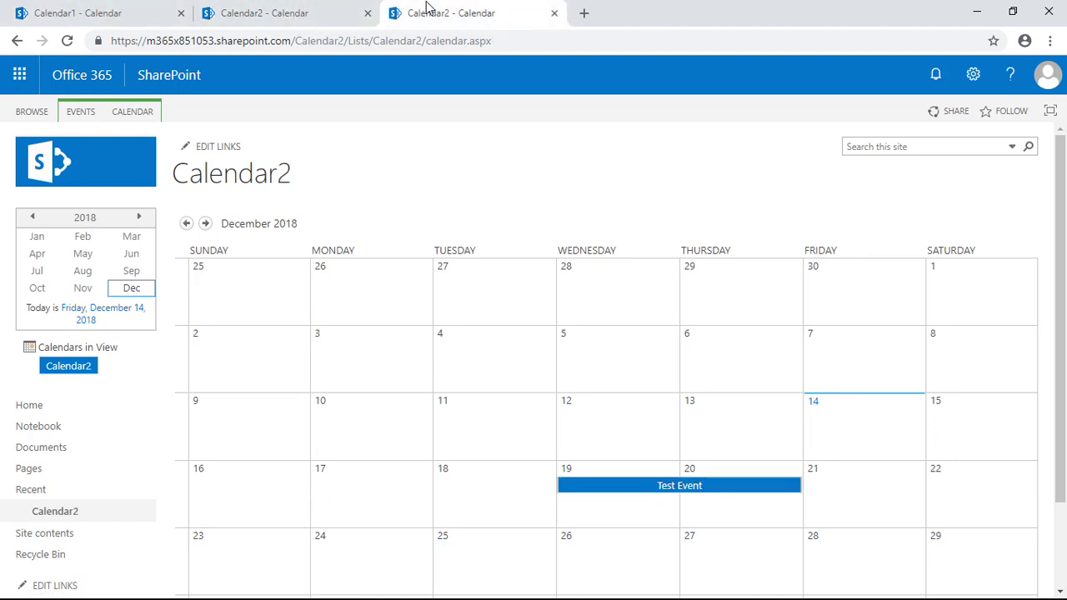
click(18, 41)
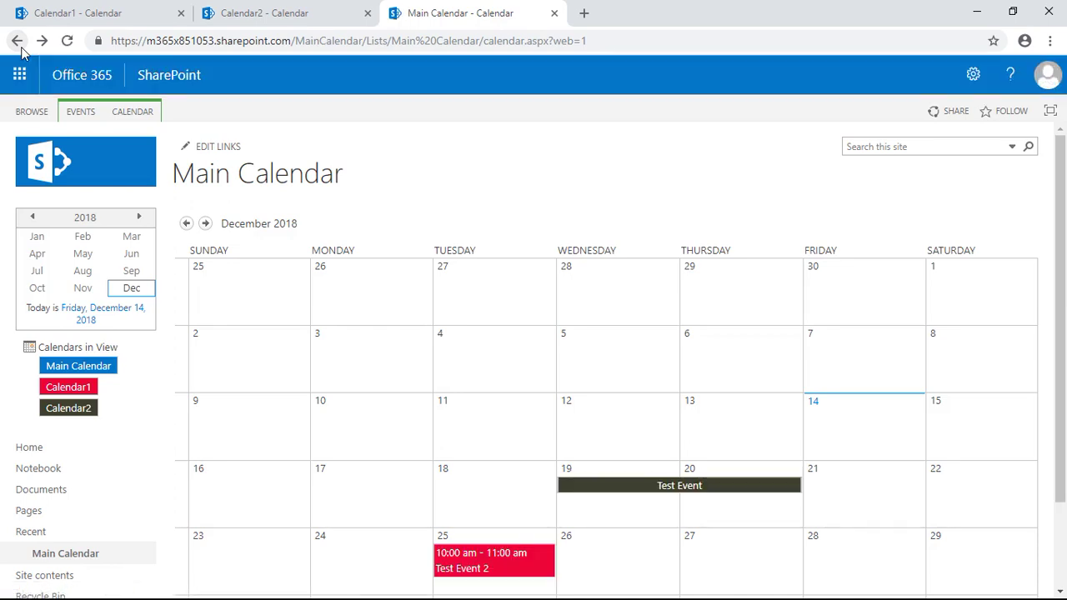